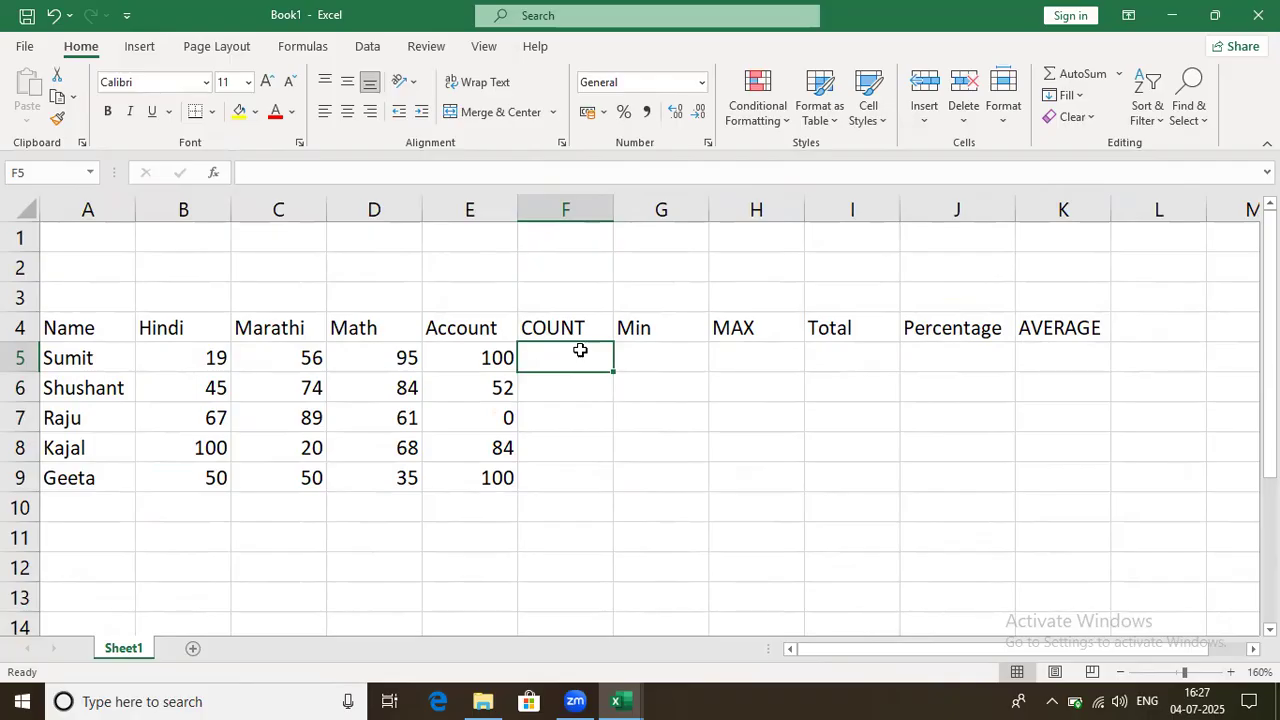
- Start a formula with the COUNT function in F5 for the first student's row
type("=coun")
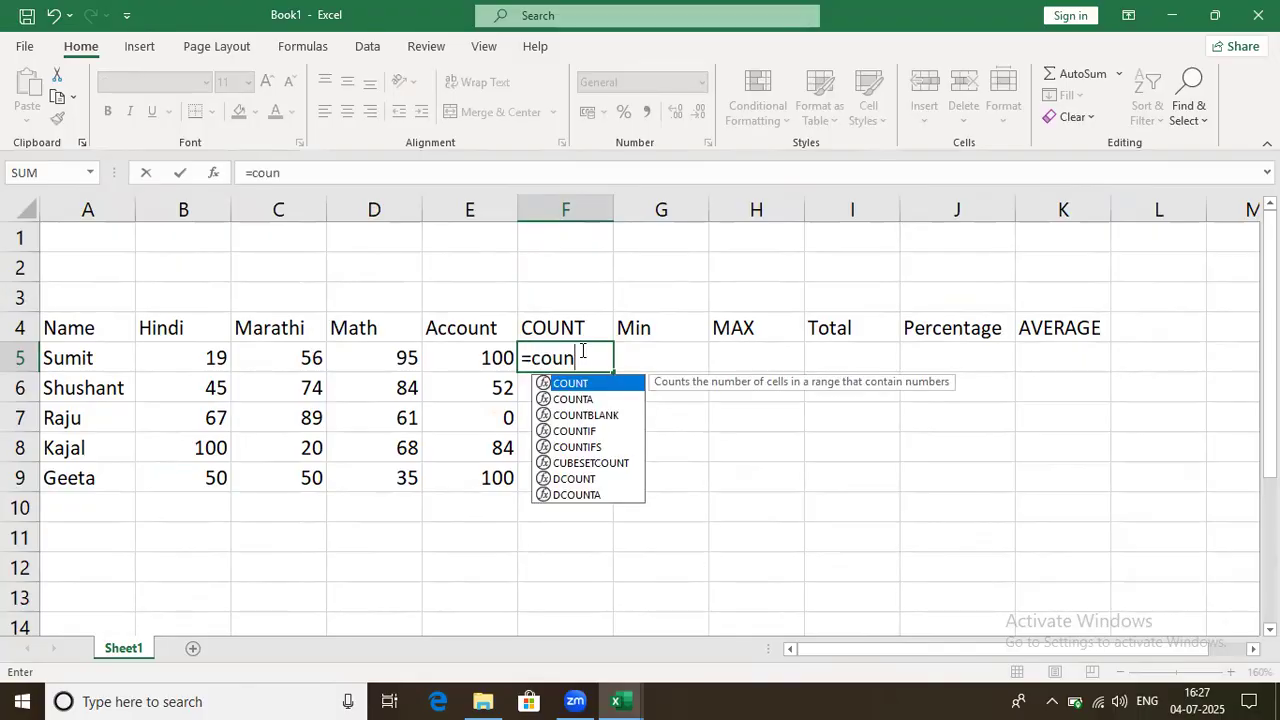
type("t(")
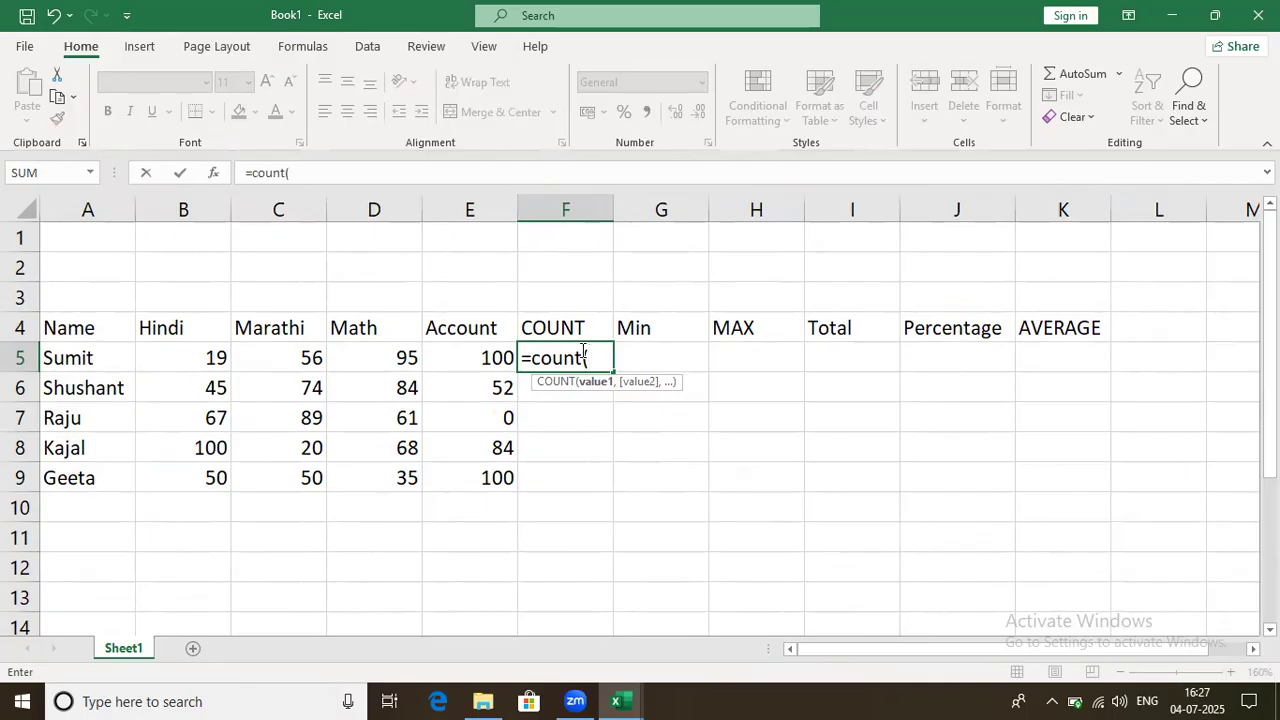
key("BackSpace")
key("BackSpace")
key("BackSpace")
key("BackSpace")
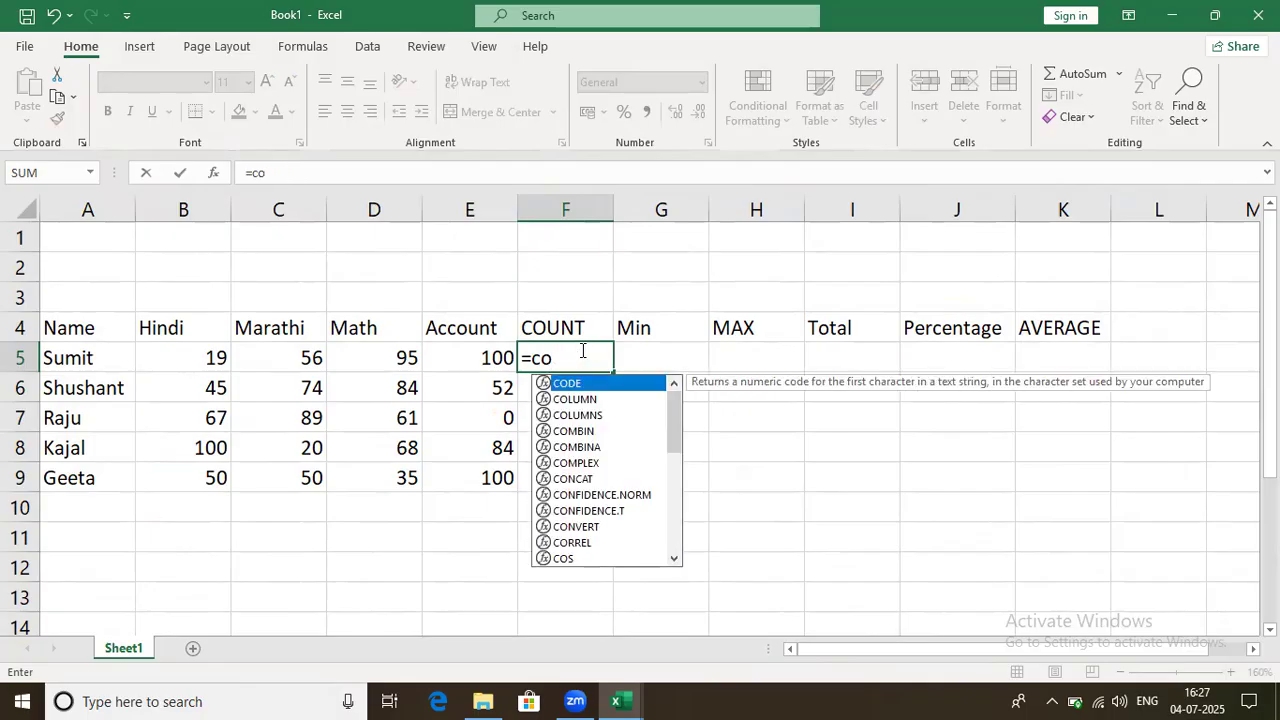
type("u")
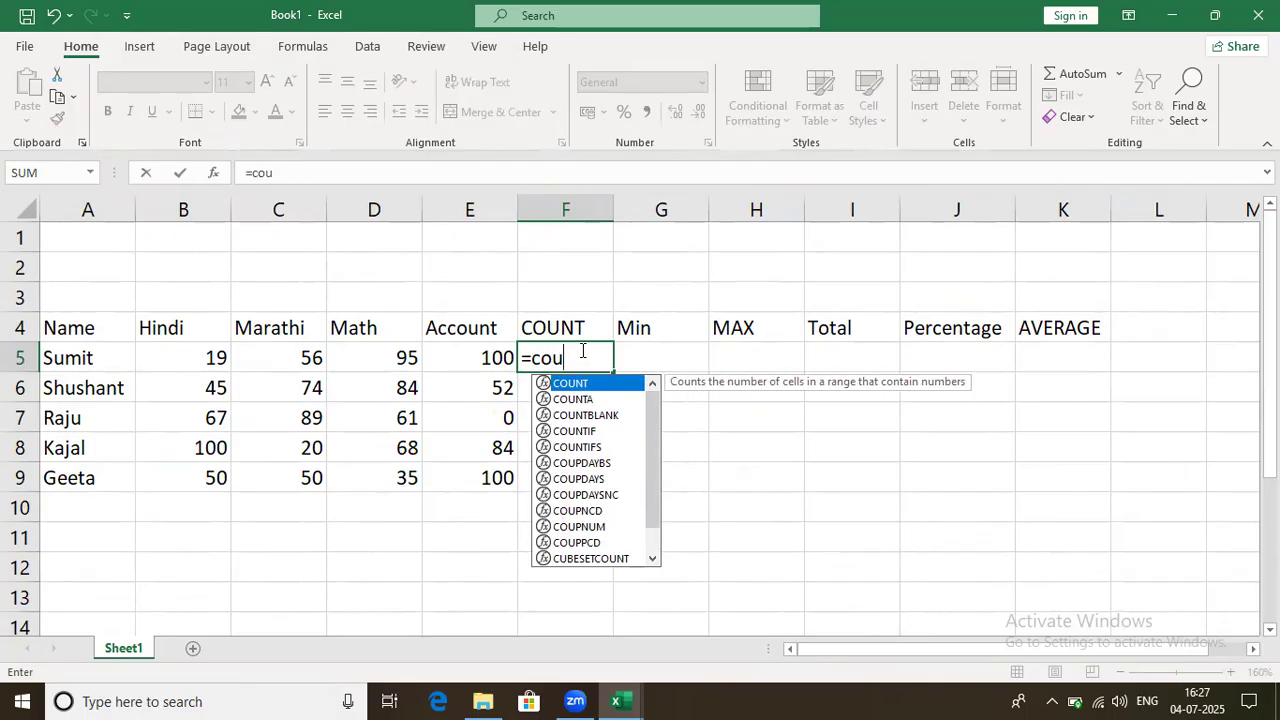
key("Tab")
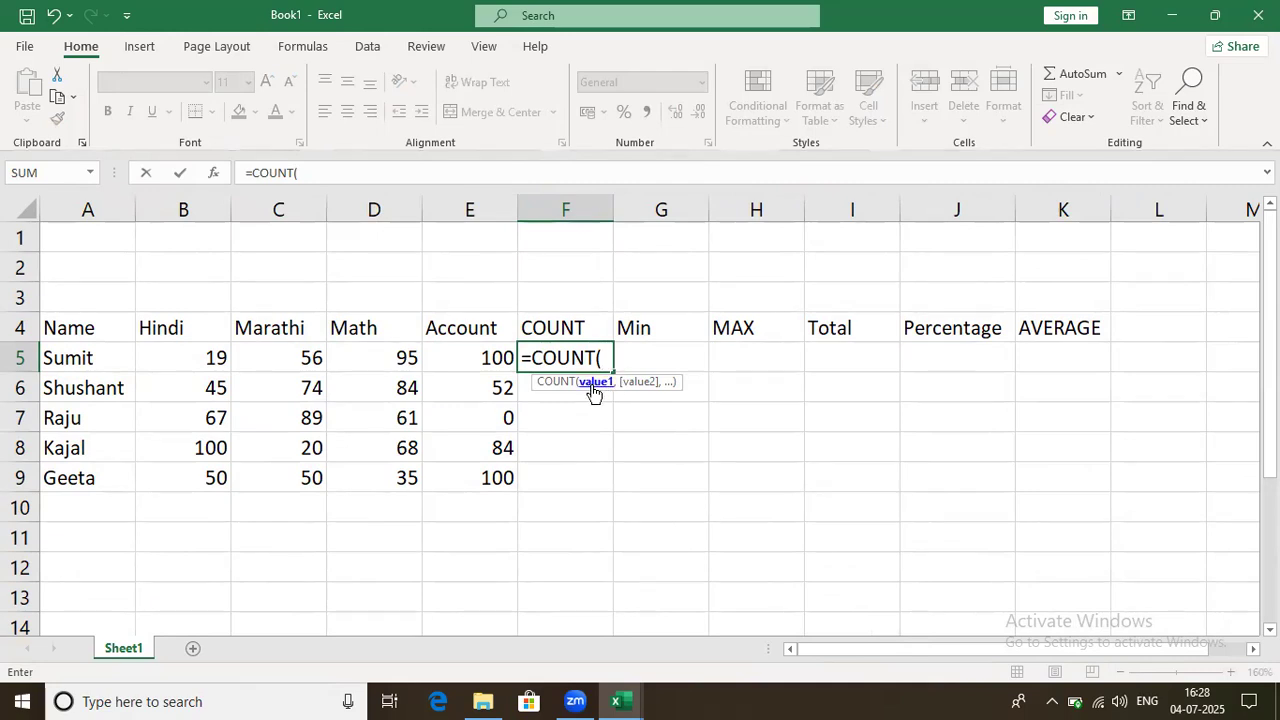
- Complete the COUNT formula in F5 with the separate cell references B5, C5, D5 and E5
left_click(208, 358)
type(",")
left_click(270, 352)
type(",")
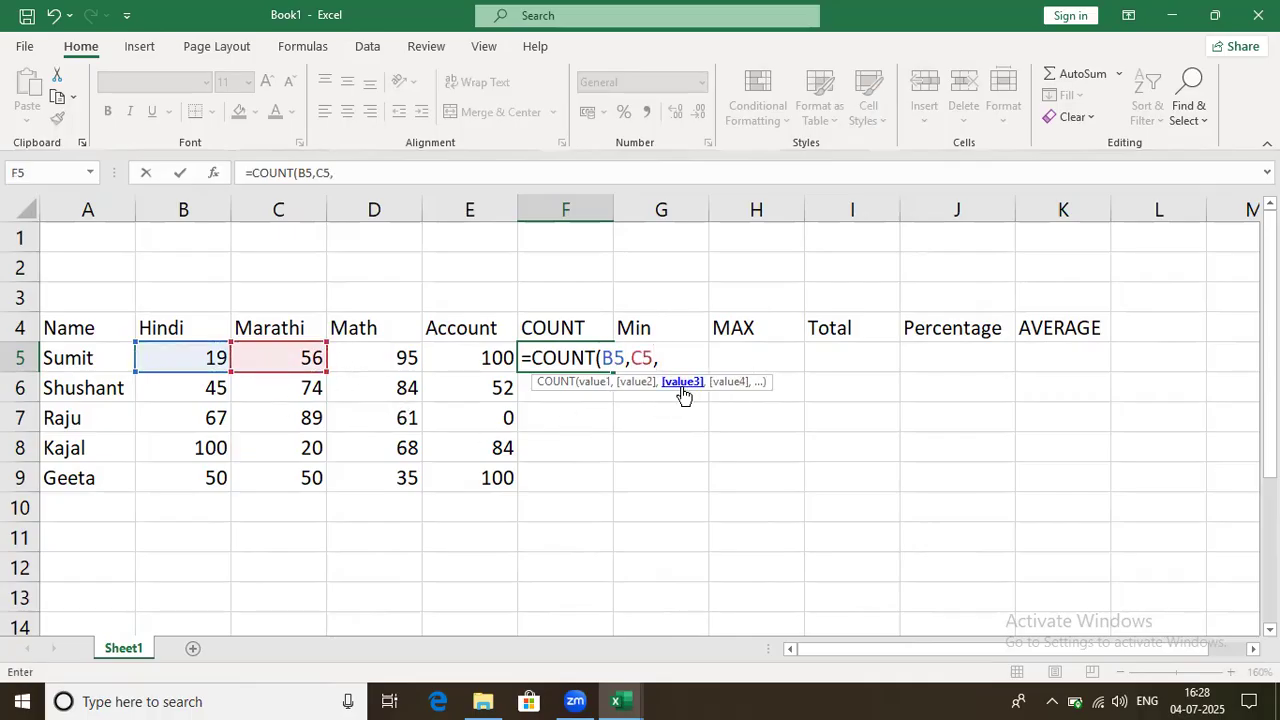
left_click(376, 354)
type(",")
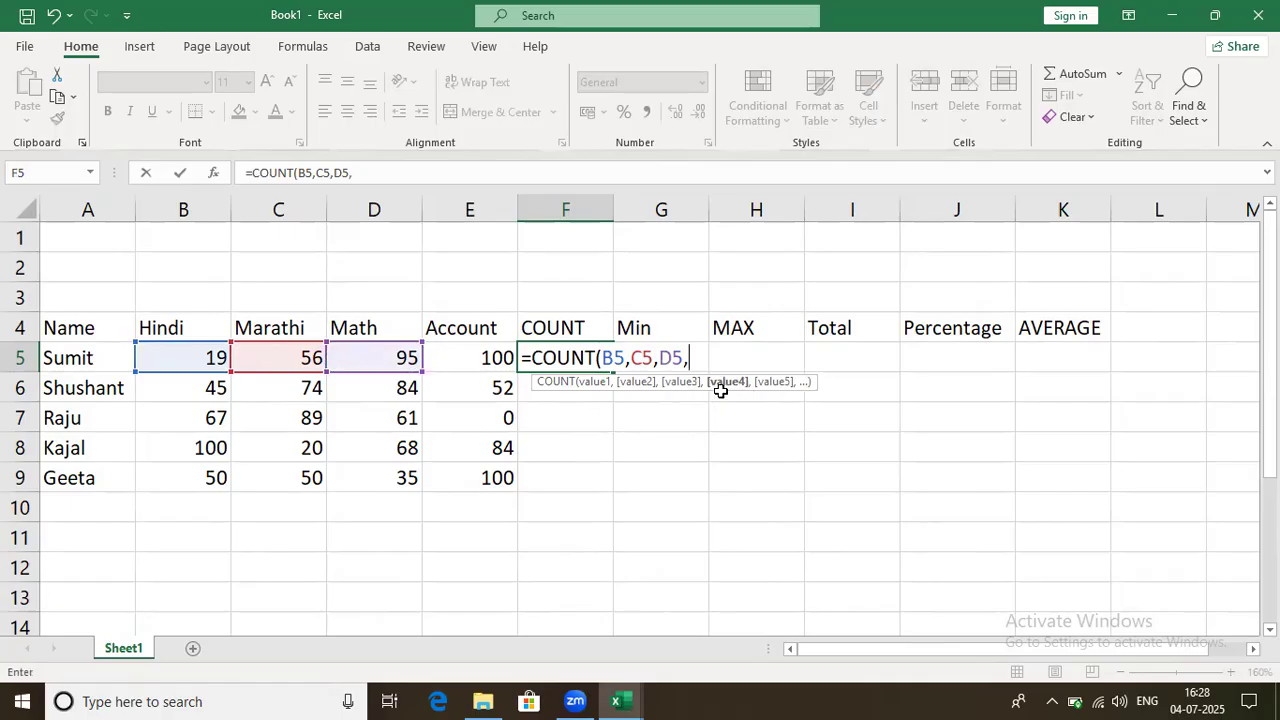
left_click(469, 352)
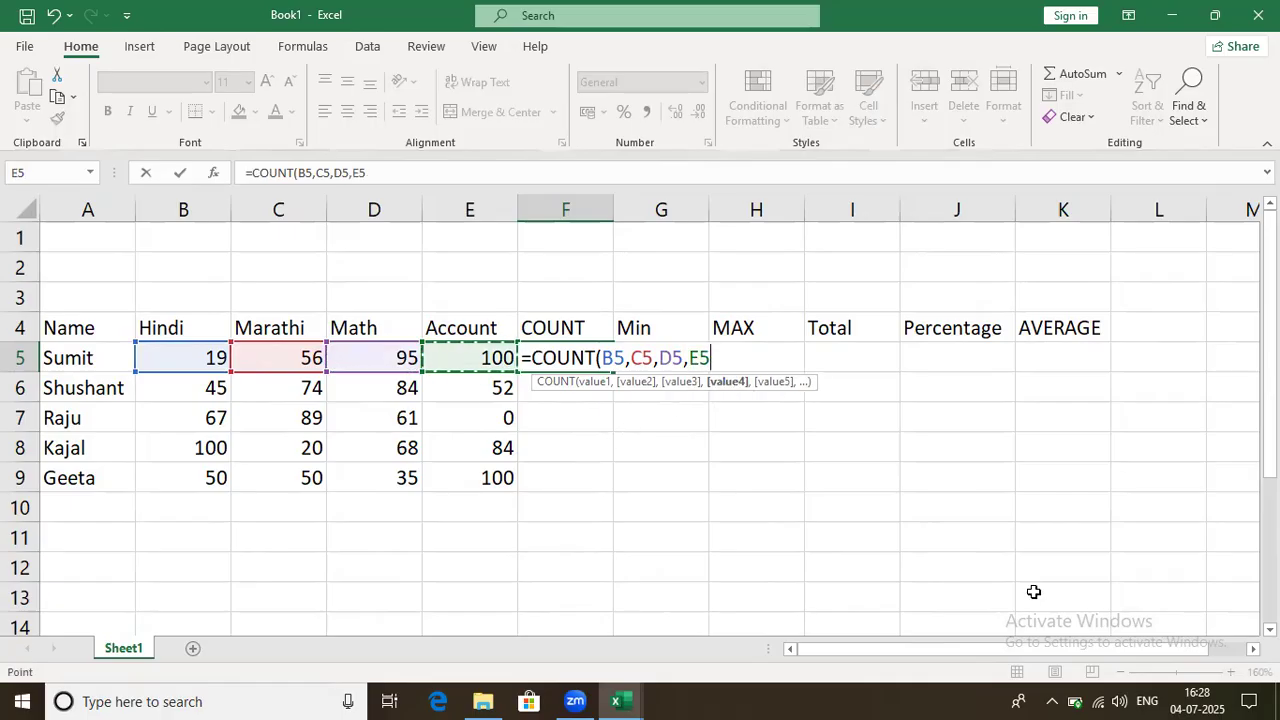
type(")")
key("Return")
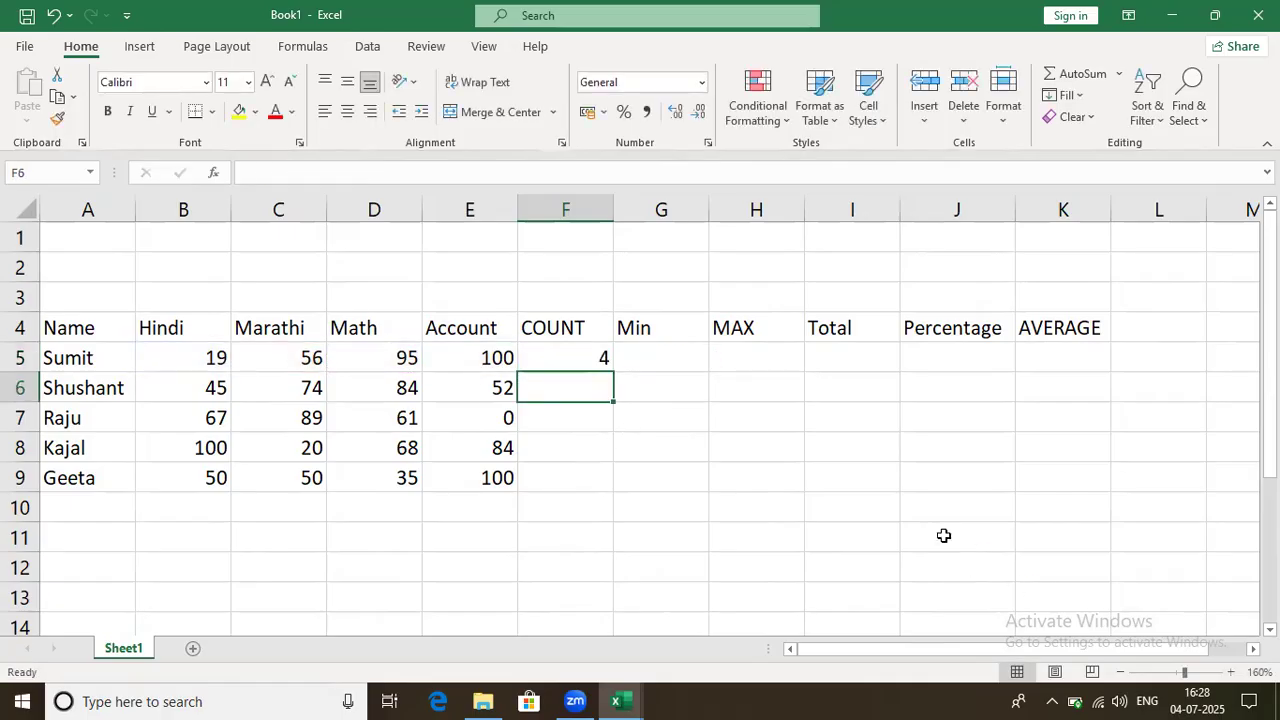
- Reopen the formula in F5 and remove all its cell references, leaving only the opened COUNT function
left_click_drag(549, 330, 554, 368)
left_click(572, 362)
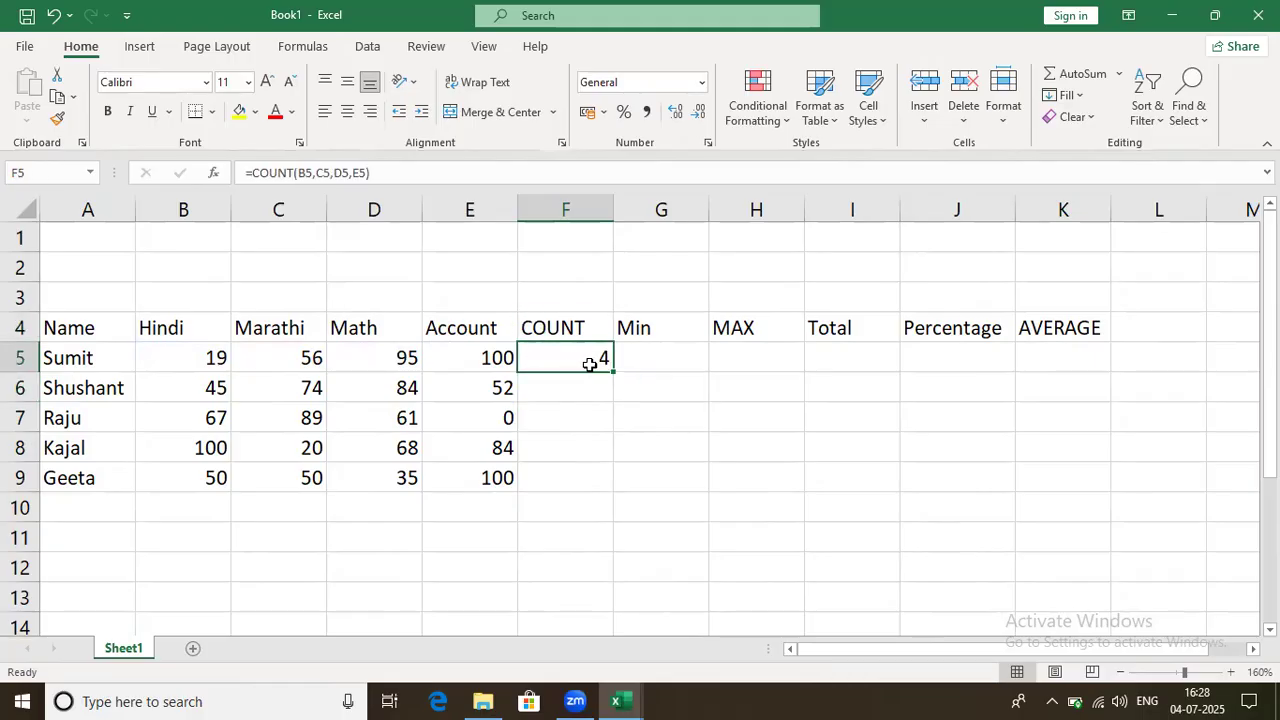
double_click(568, 360)
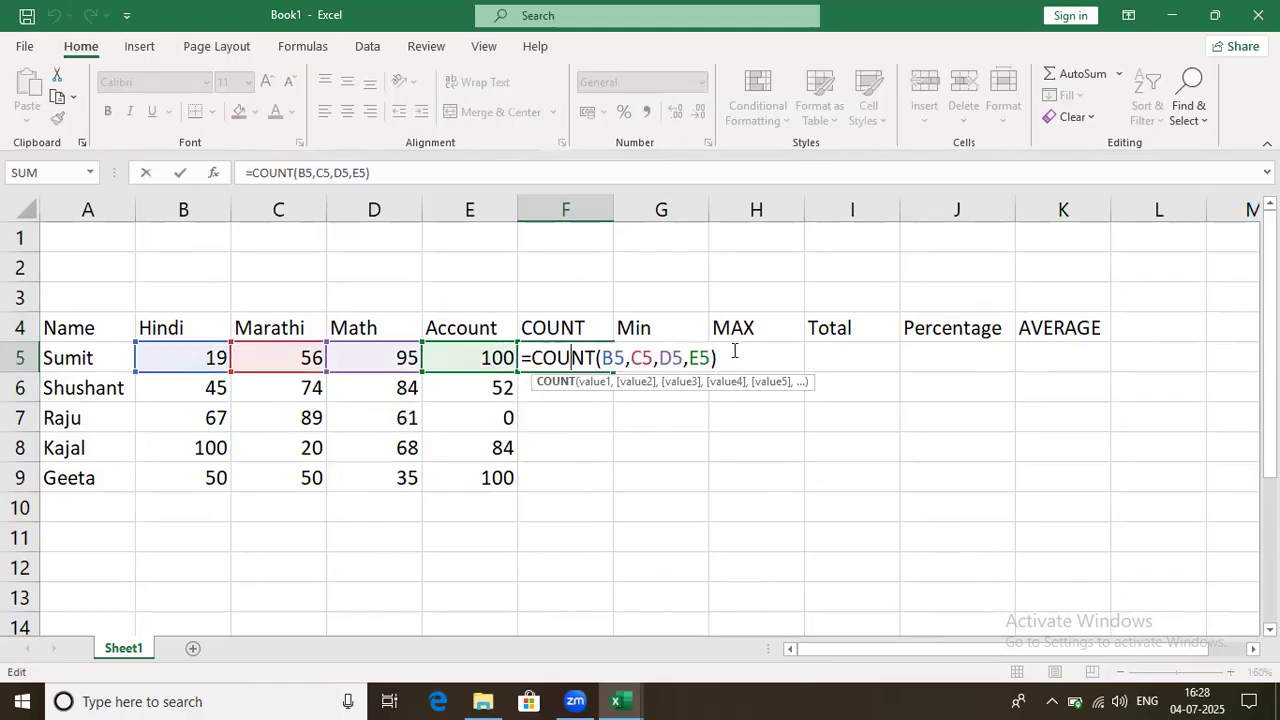
key("BackSpace")
key("BackSpace")
key("BackSpace")
key("BackSpace")
key("BackSpace")
key("BackSpace")
key("BackSpace")
key("BackSpace")
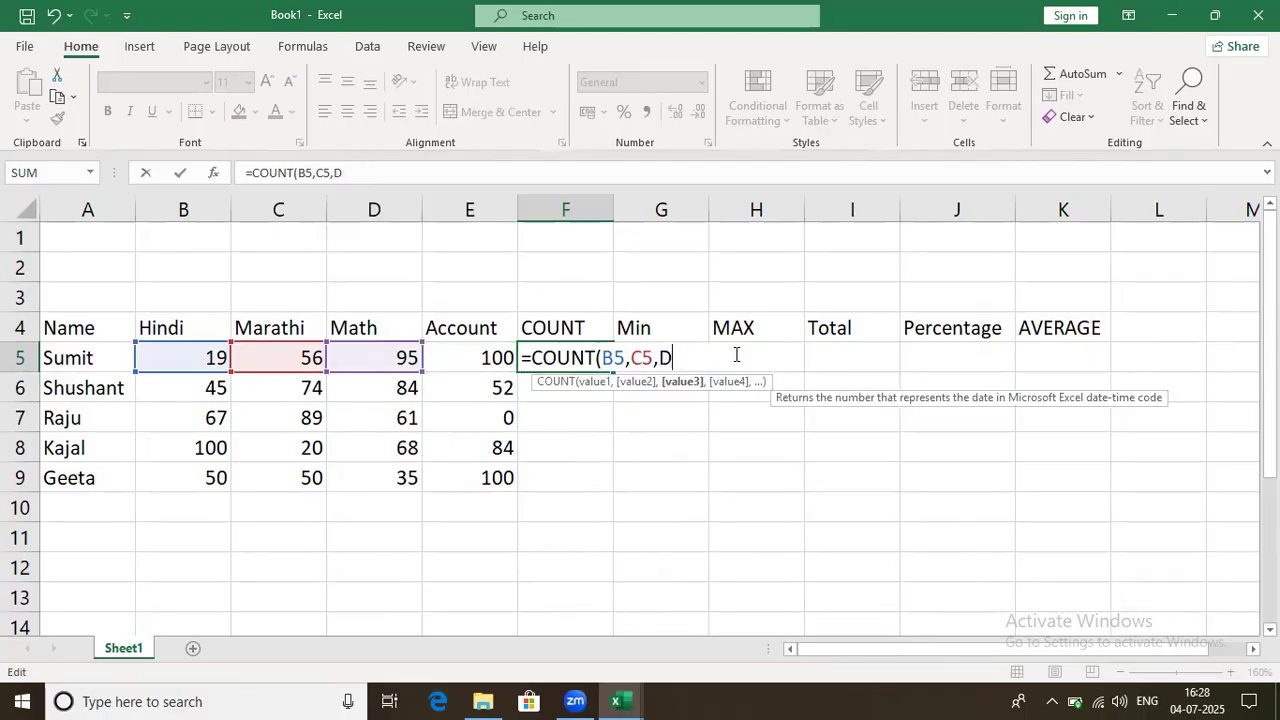
key("BackSpace")
key("BackSpace")
key("BackSpace")
key("BackSpace")
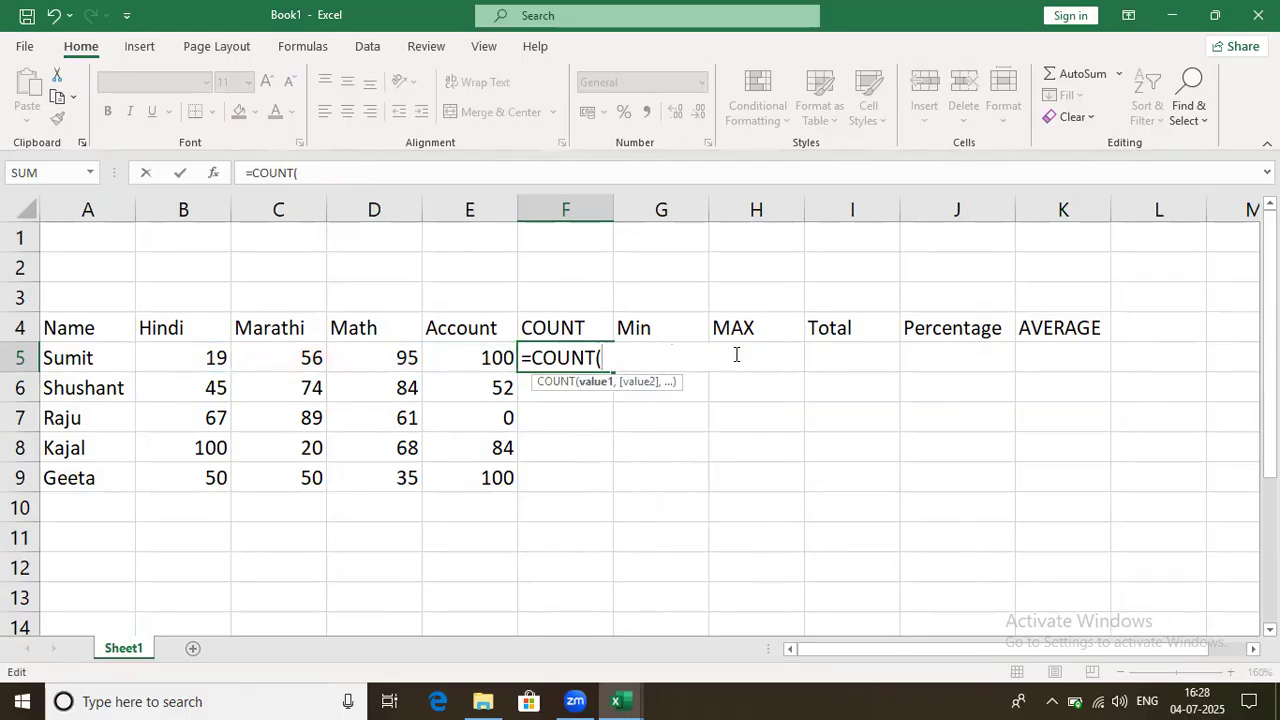
- Try the scattered cells G2, I6, G11, K10, I12 and K5 as separate COUNT arguments in F5
left_click(700, 282)
type(",")
left_click(852, 388)
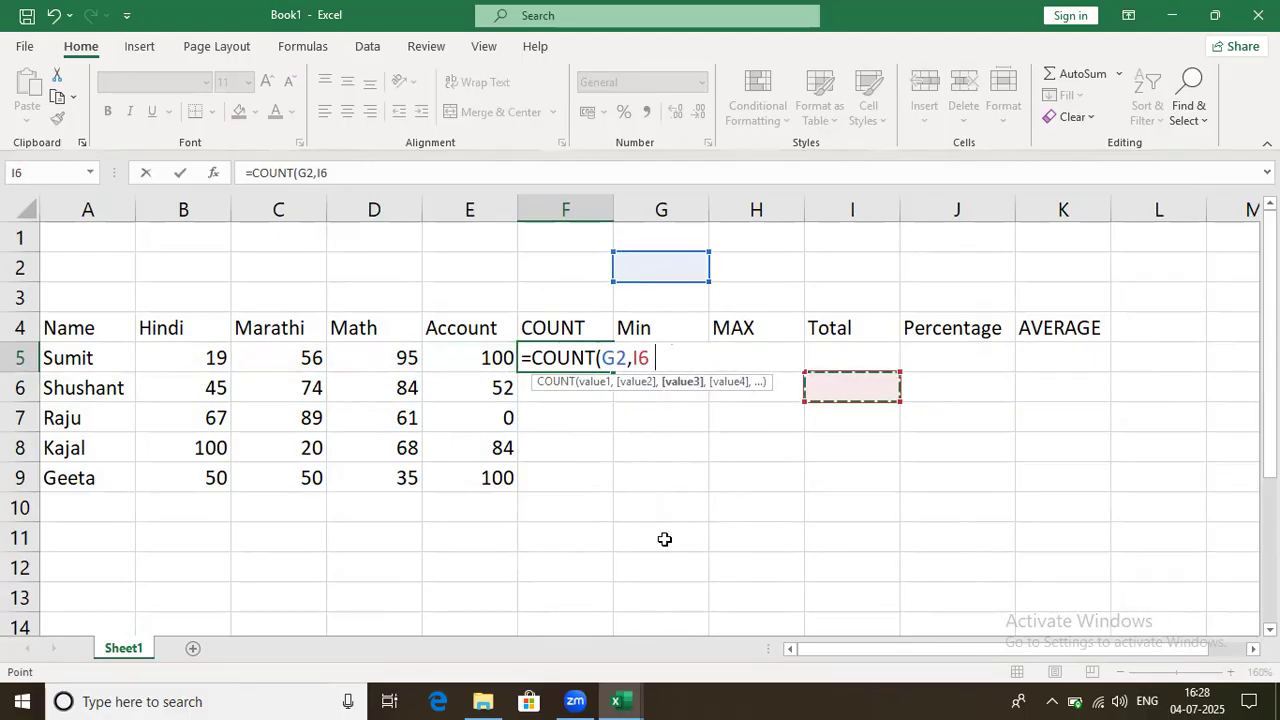
type(",")
left_click(663, 537)
type(",")
left_click(1094, 506)
type(",")
left_click(891, 577)
type(",")
left_click(1049, 364)
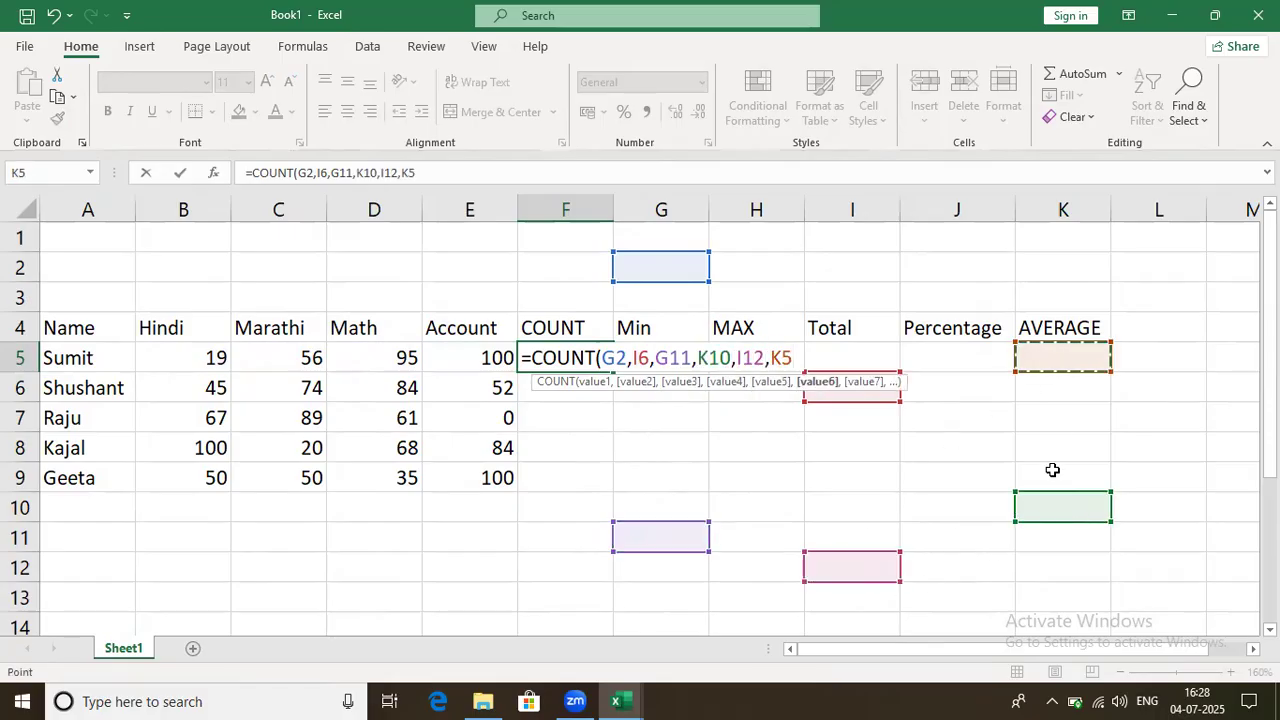
- Delete the trial references following G2 from the COUNT formula in F5
key("BackSpace")
key("BackSpace")
key("BackSpace")
key("BackSpace")
key("BackSpace")
key("BackSpace")
key("BackSpace")
key("BackSpace")
key("BackSpace")
key("BackSpace")
key("BackSpace")
key("BackSpace")
key("BackSpace")
key("BackSpace")
key("BackSpace")
key("BackSpace")
key("BackSpace")
key("BackSpace")
key("BackSpace")
key("BackSpace")
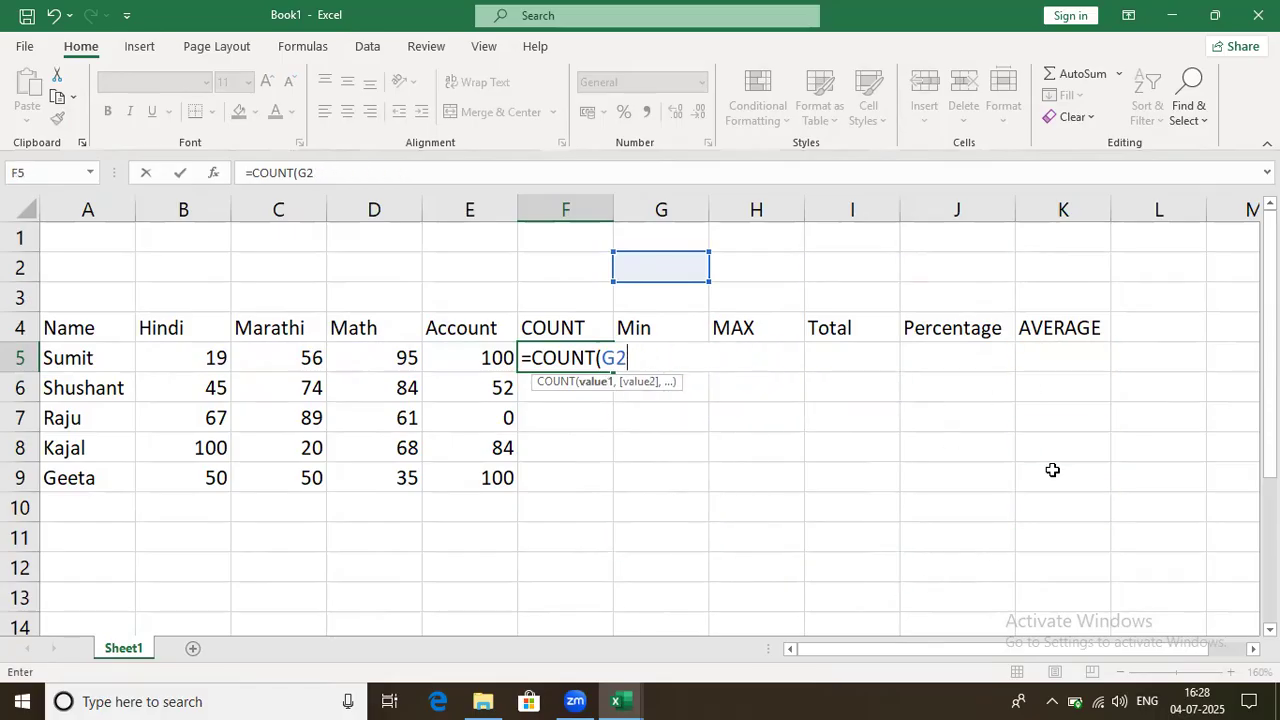
- Complete the COUNT formula in F5 with the range B5:E5 as its only argument
left_click_drag(205, 360, 476, 357)
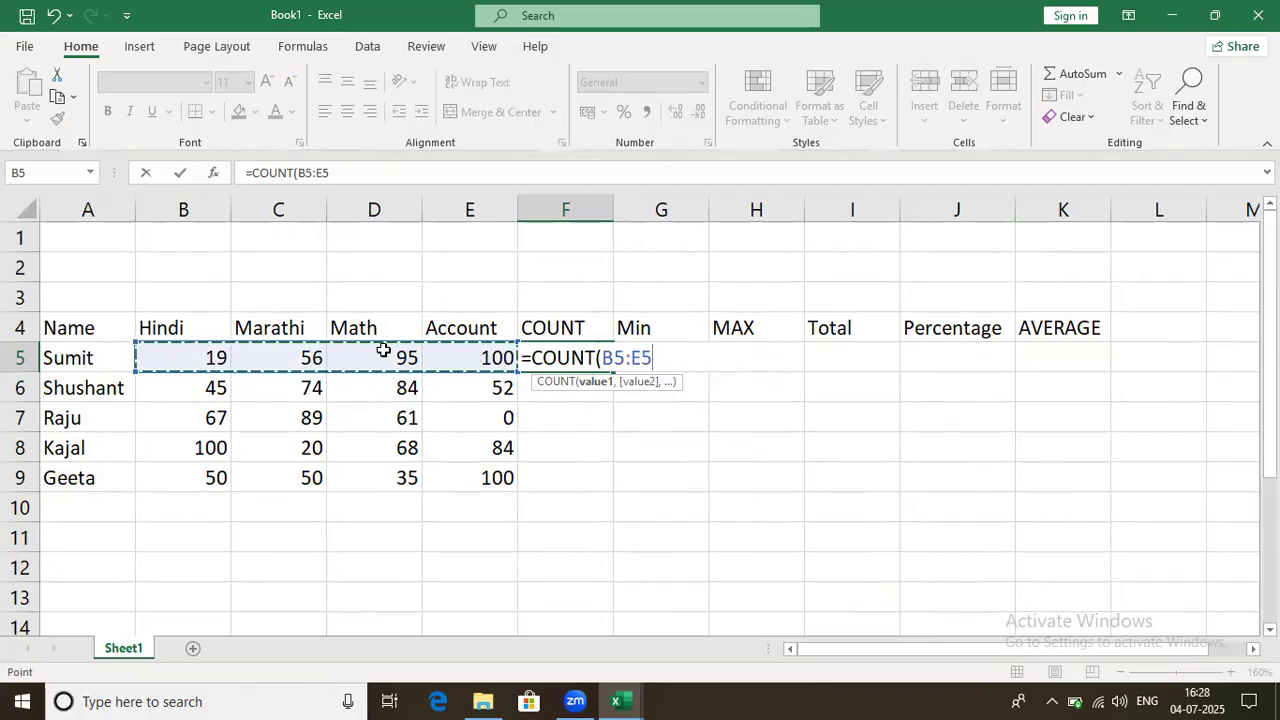
type(")")
key("Return")
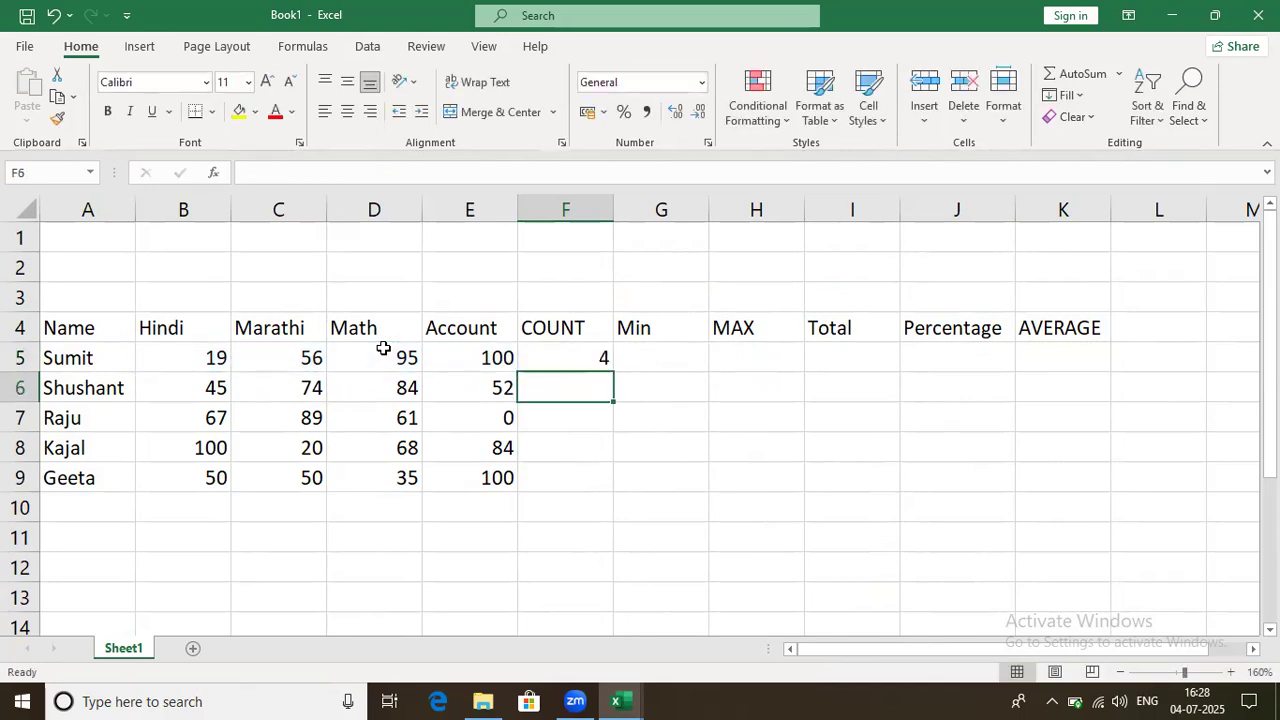
- Fill the COUNT formula from F5 down through F9 for the remaining students
left_click(580, 357)
left_click(593, 384)
left_click(580, 420)
left_click(584, 480)
left_click(580, 410)
left_click(578, 365)
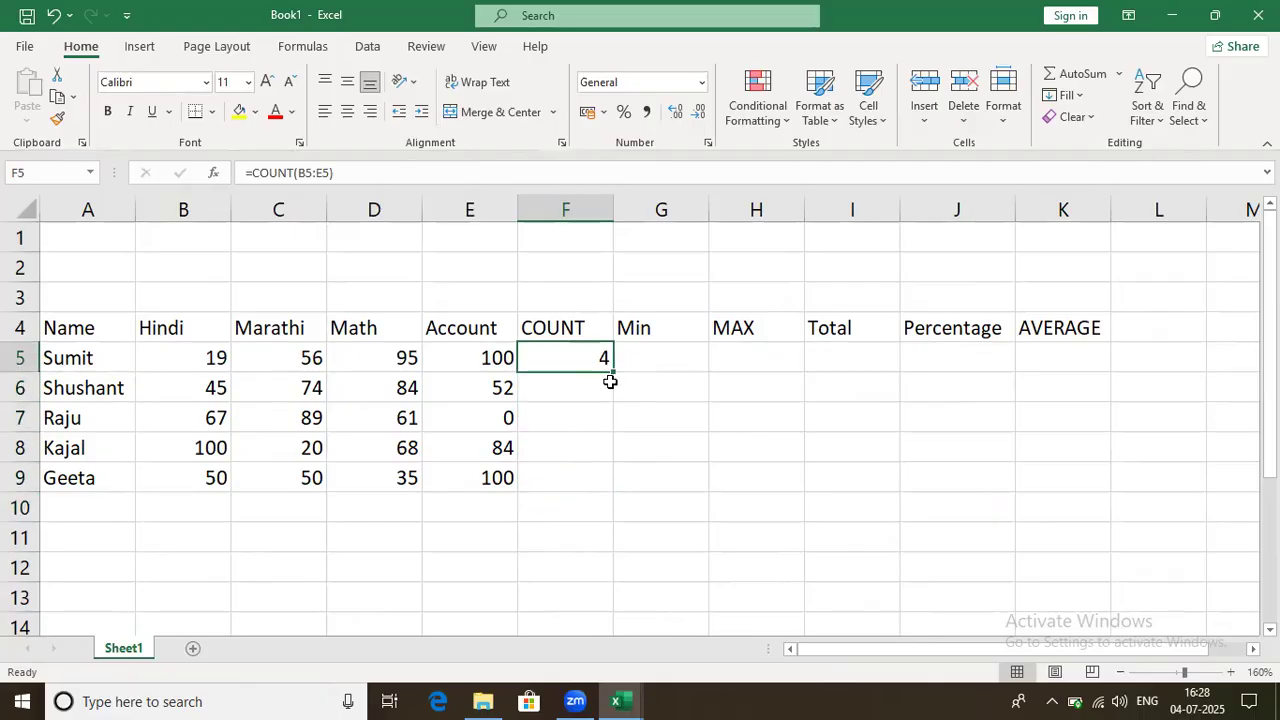
left_click_drag(611, 371, 605, 485)
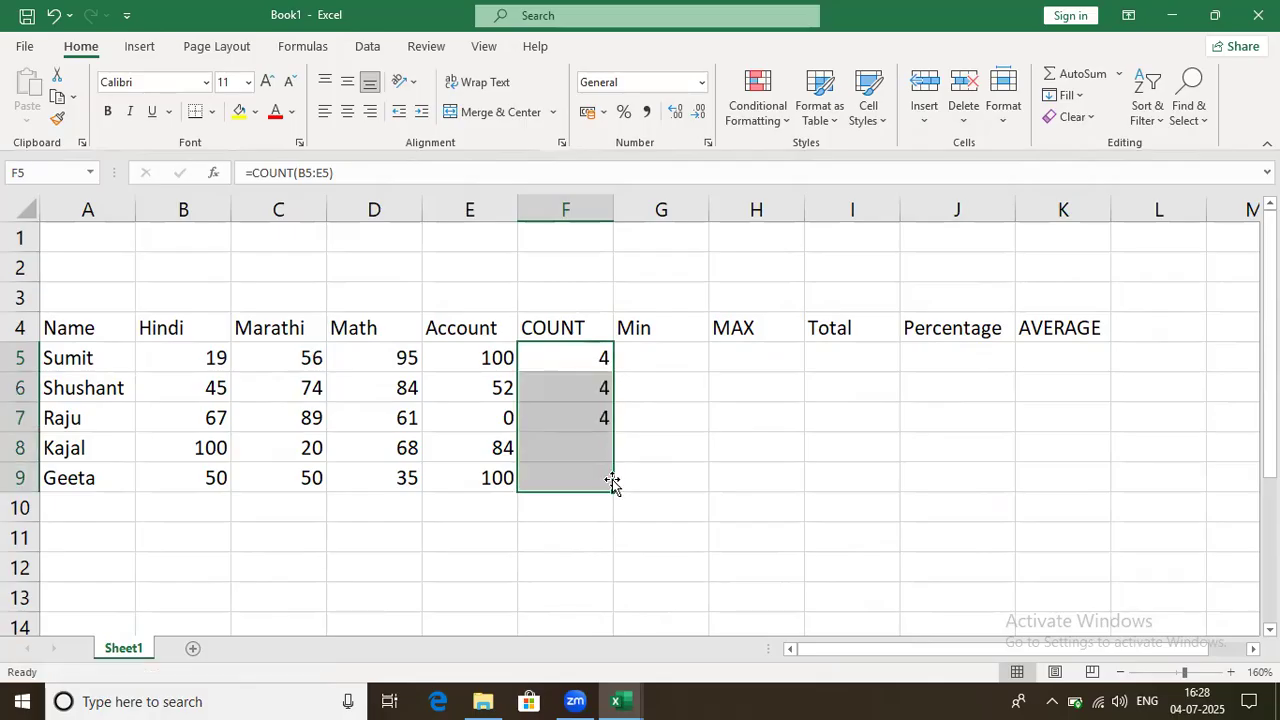
left_click(584, 355)
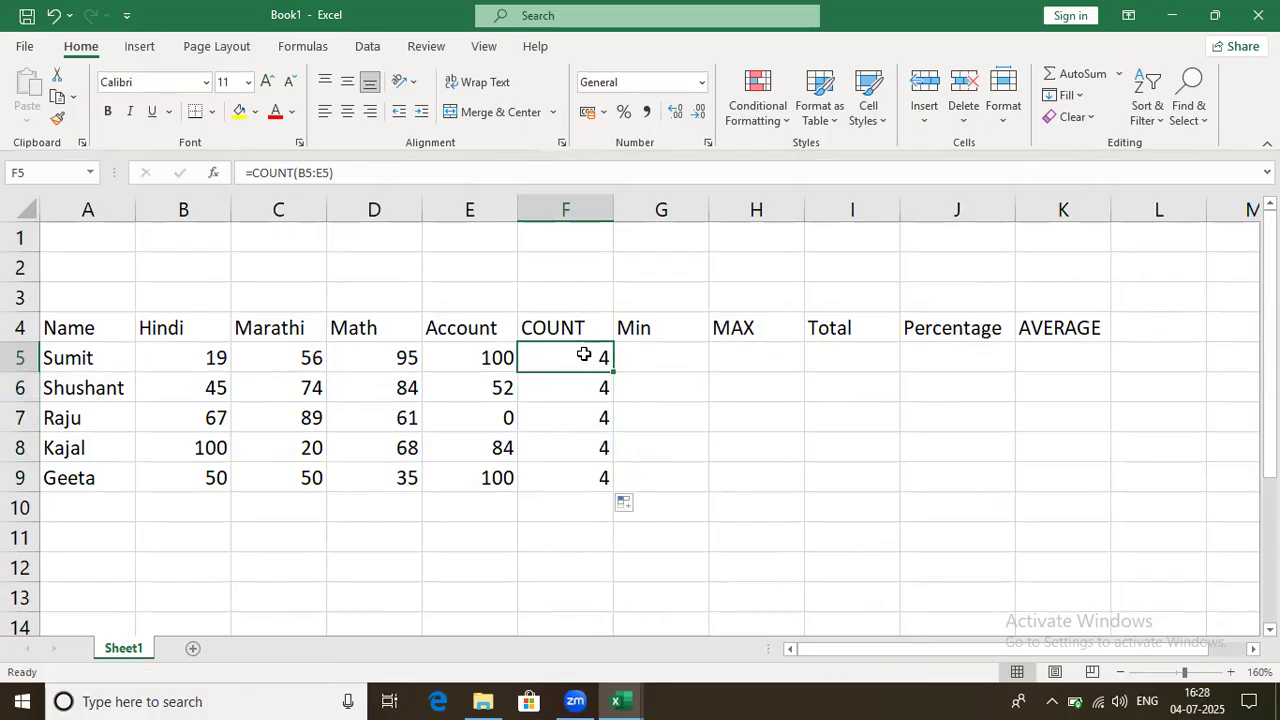
left_click_drag(612, 371, 618, 495)
- Enter =MIN(B5:E5) in G5 and fill it down through G9
left_click(655, 350)
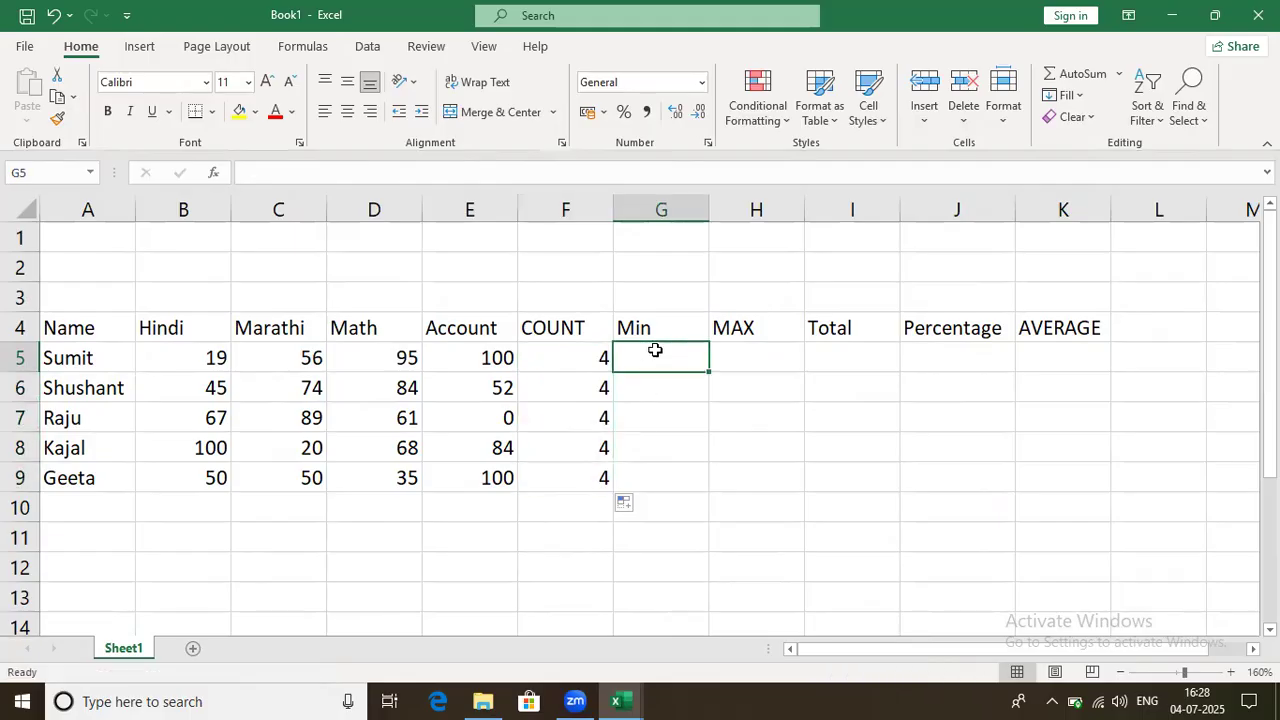
type("=min")
key("Tab")
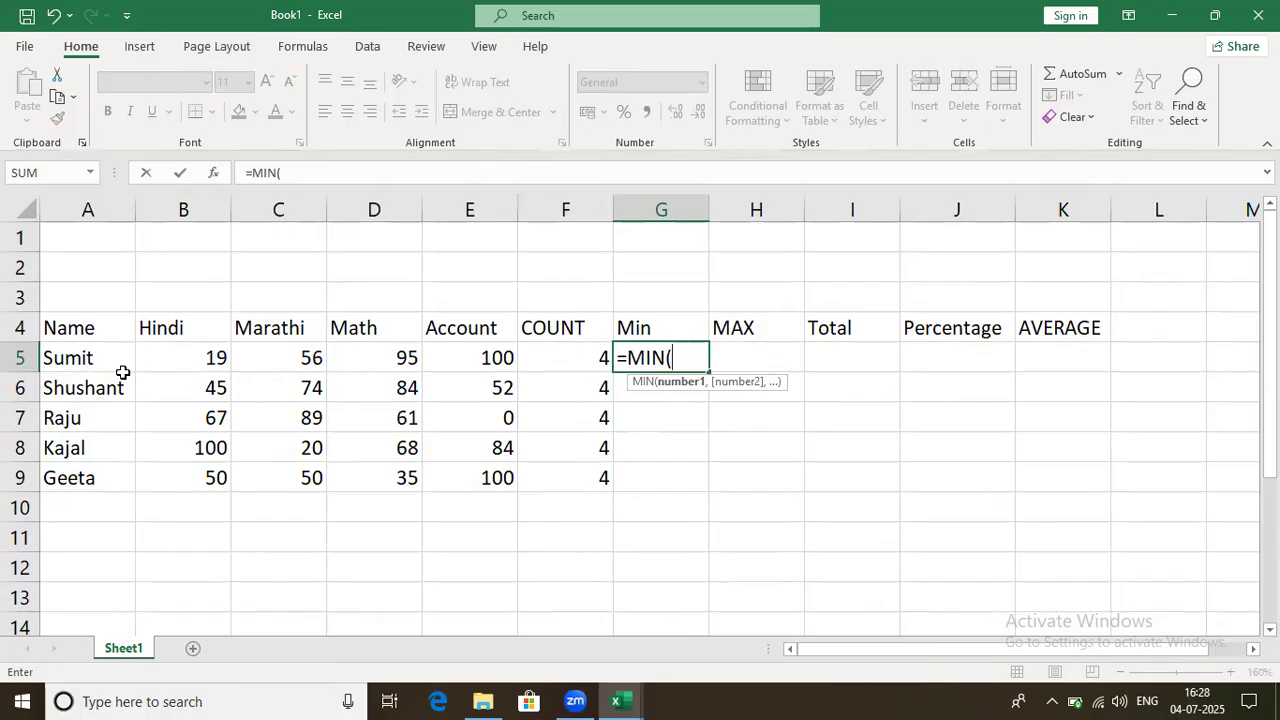
left_click_drag(168, 357, 445, 363)
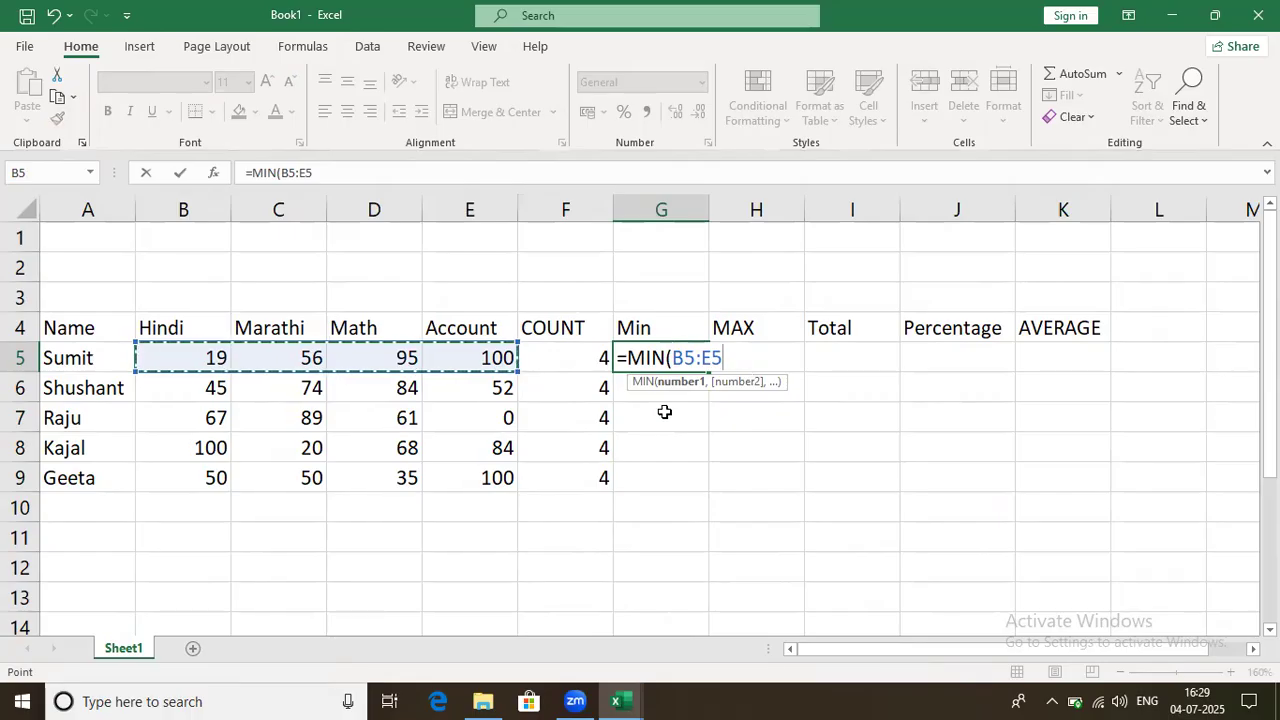
left_click_drag(178, 358, 503, 363)
type(")")
key("Return")
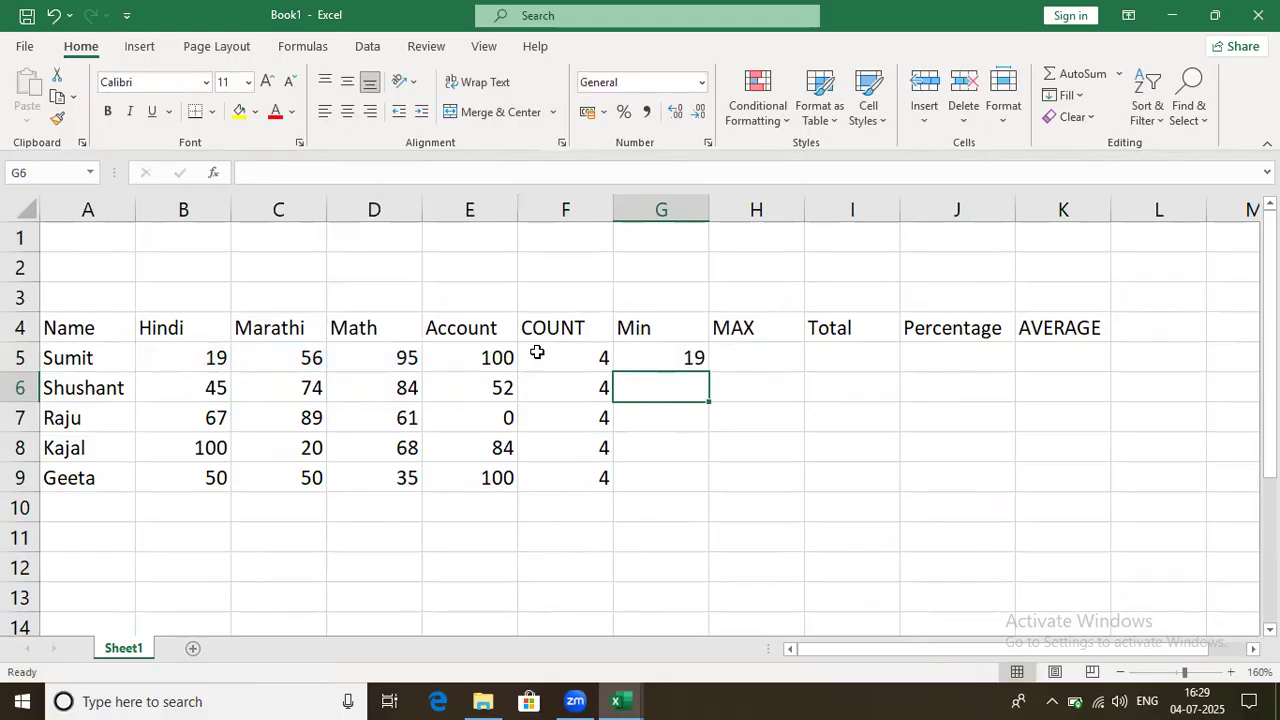
left_click(690, 356)
double_click(710, 372)
- Enter =MAX(B5:E5) in H5 and fill it down through H9
left_click(763, 356)
type("=")
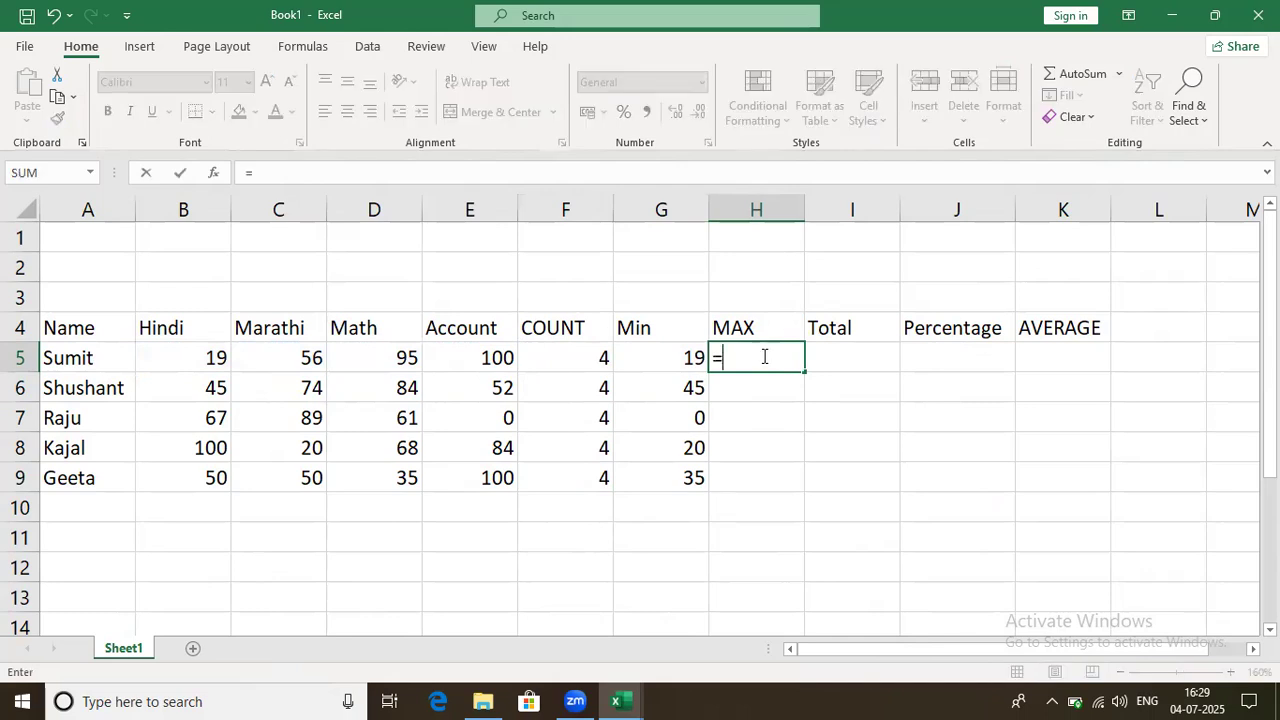
type("max")
key("Tab")
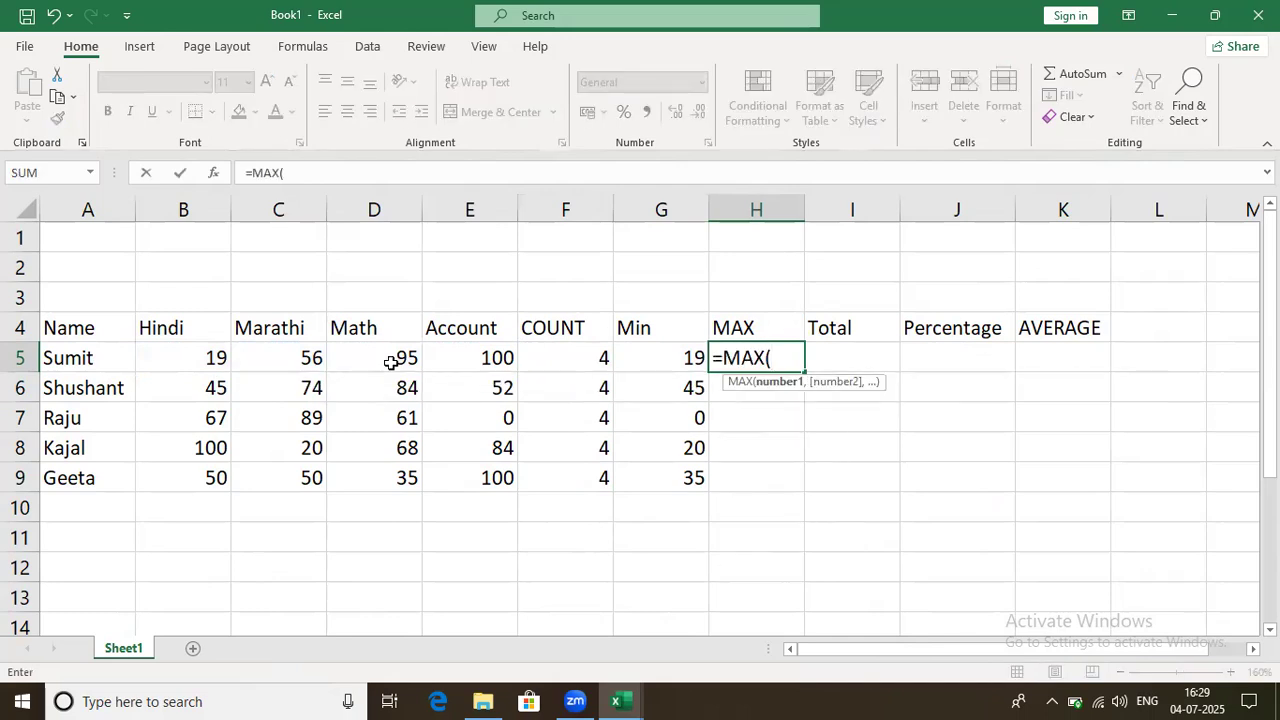
left_click_drag(200, 361, 490, 362)
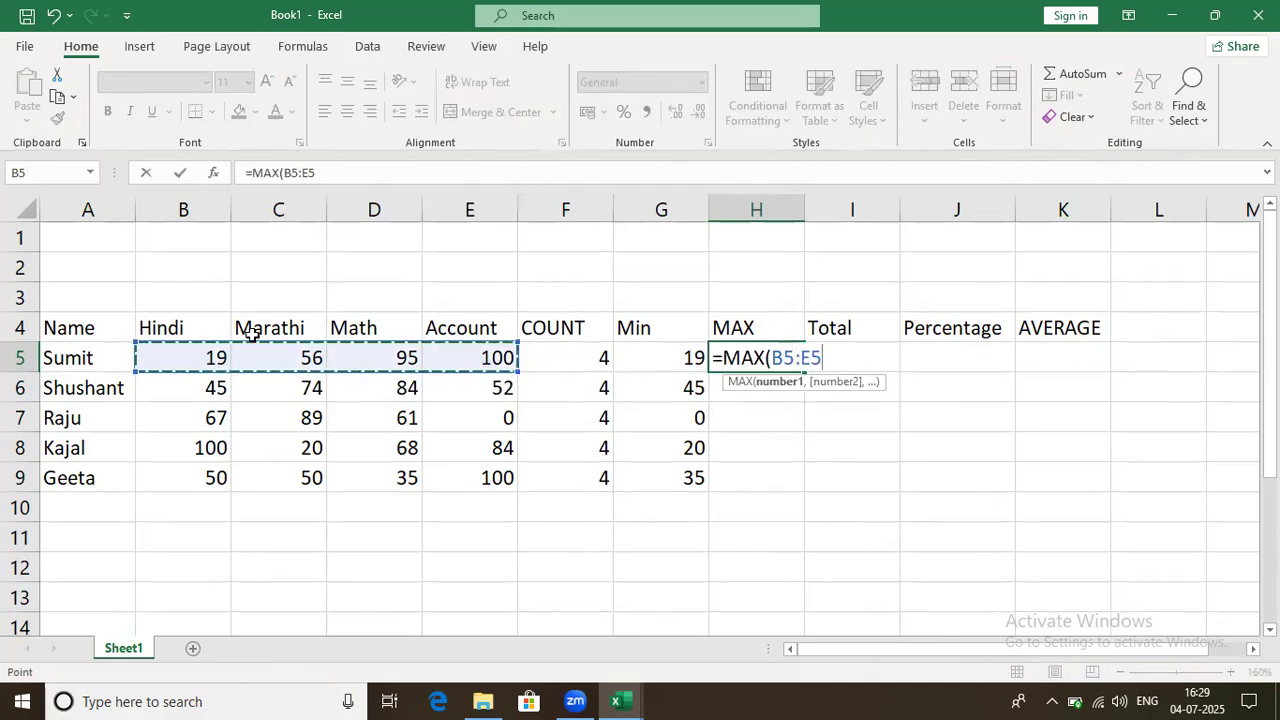
type(")")
key("Return")
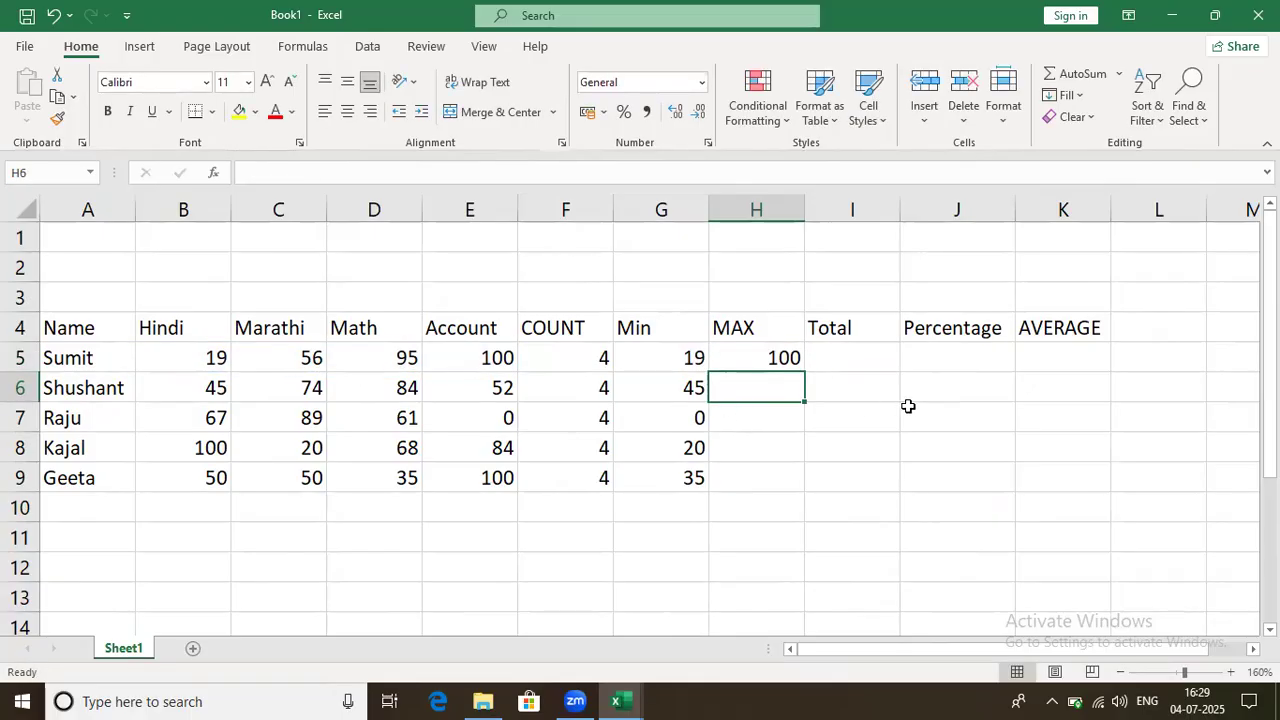
left_click(766, 366)
left_click_drag(802, 370, 796, 486)
- Enter =SUM(B5:E5) in I5 under Total and fill it down through I9
left_click(861, 357)
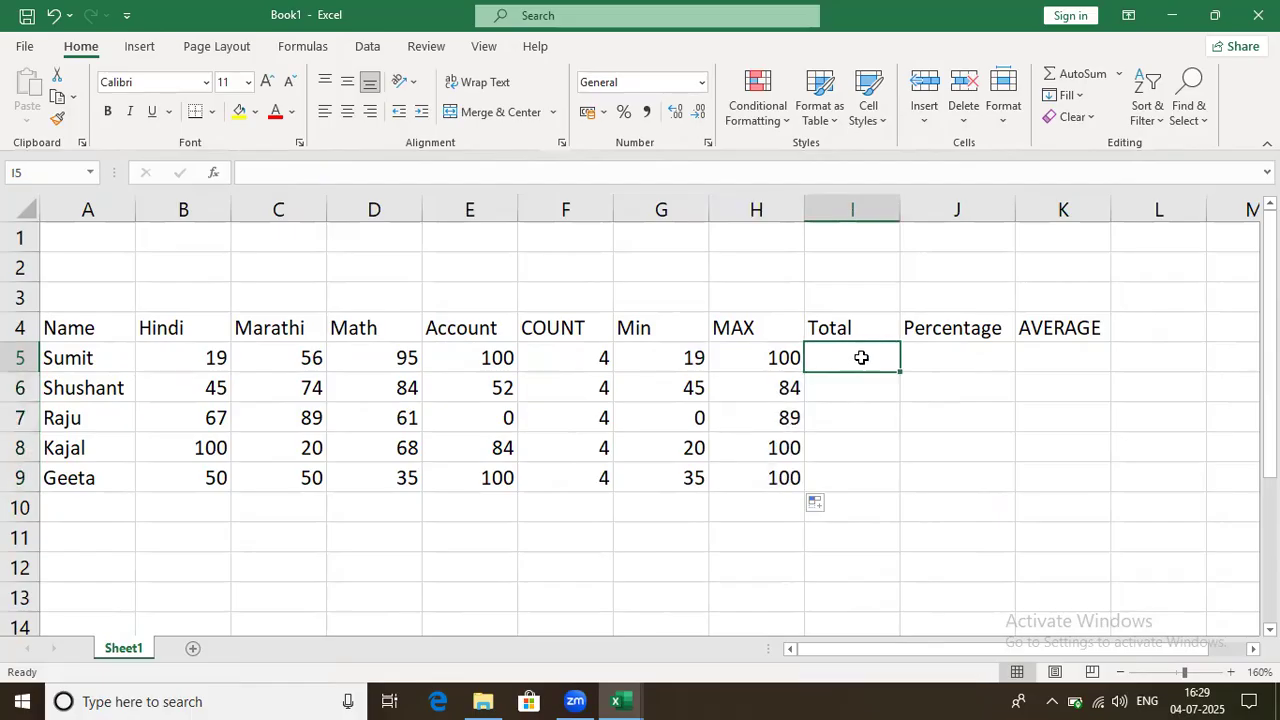
type("=su")
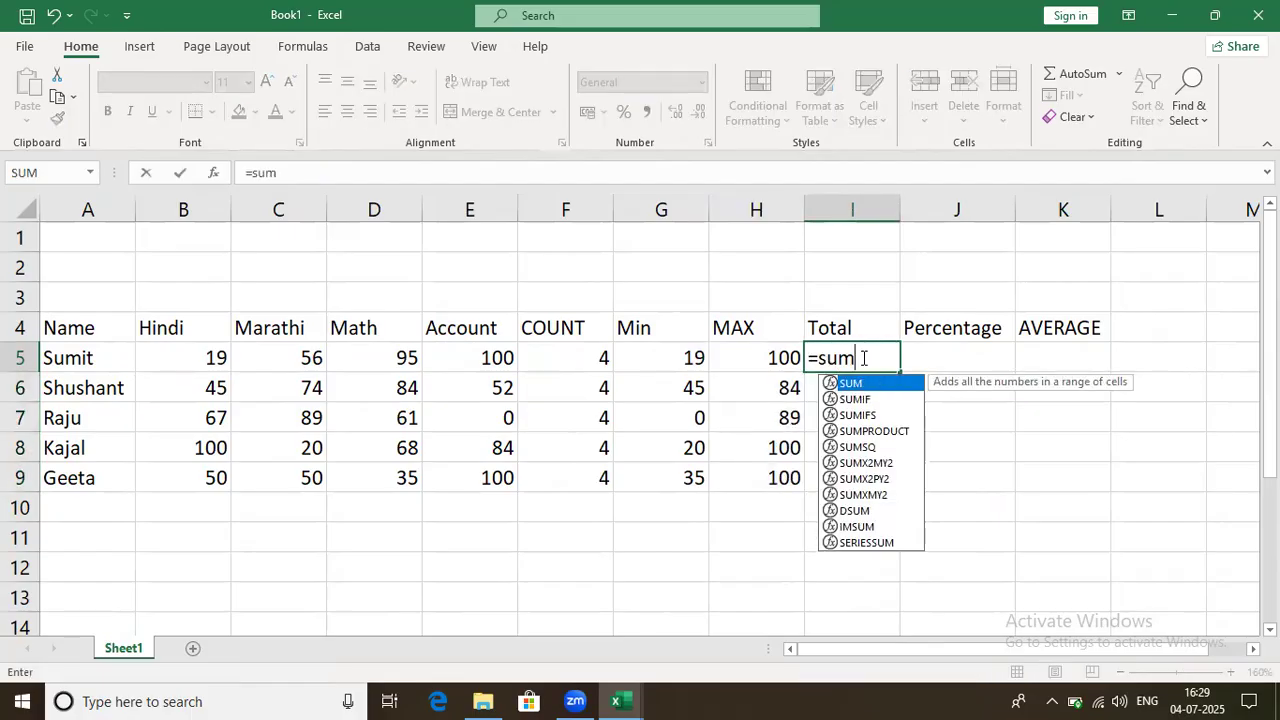
type("m")
key("Tab")
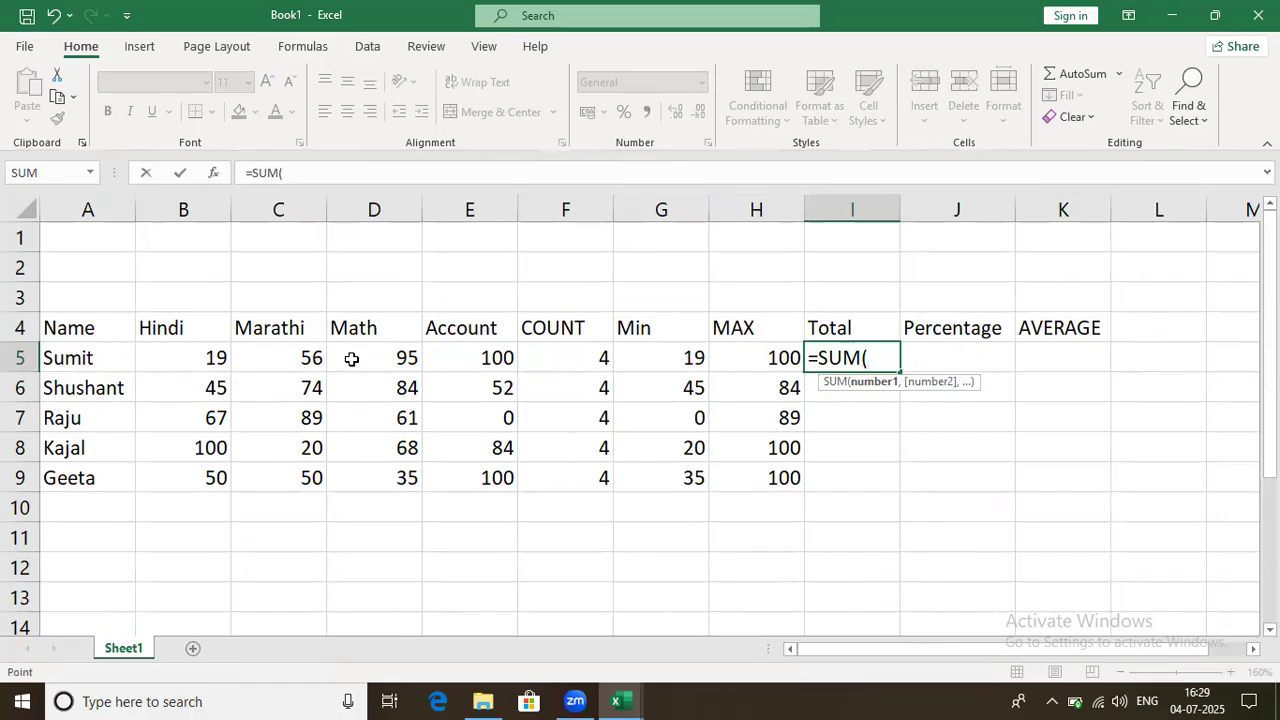
left_click_drag(180, 358, 484, 360)
type(")")
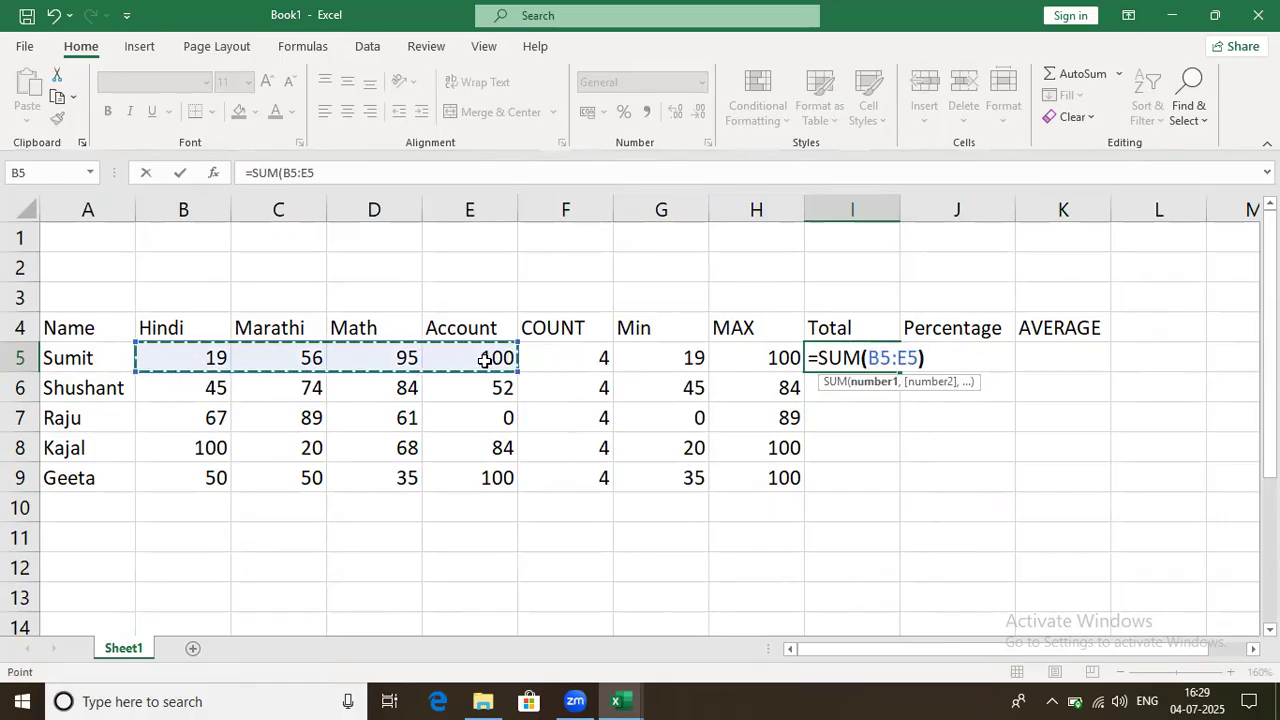
key("Return")
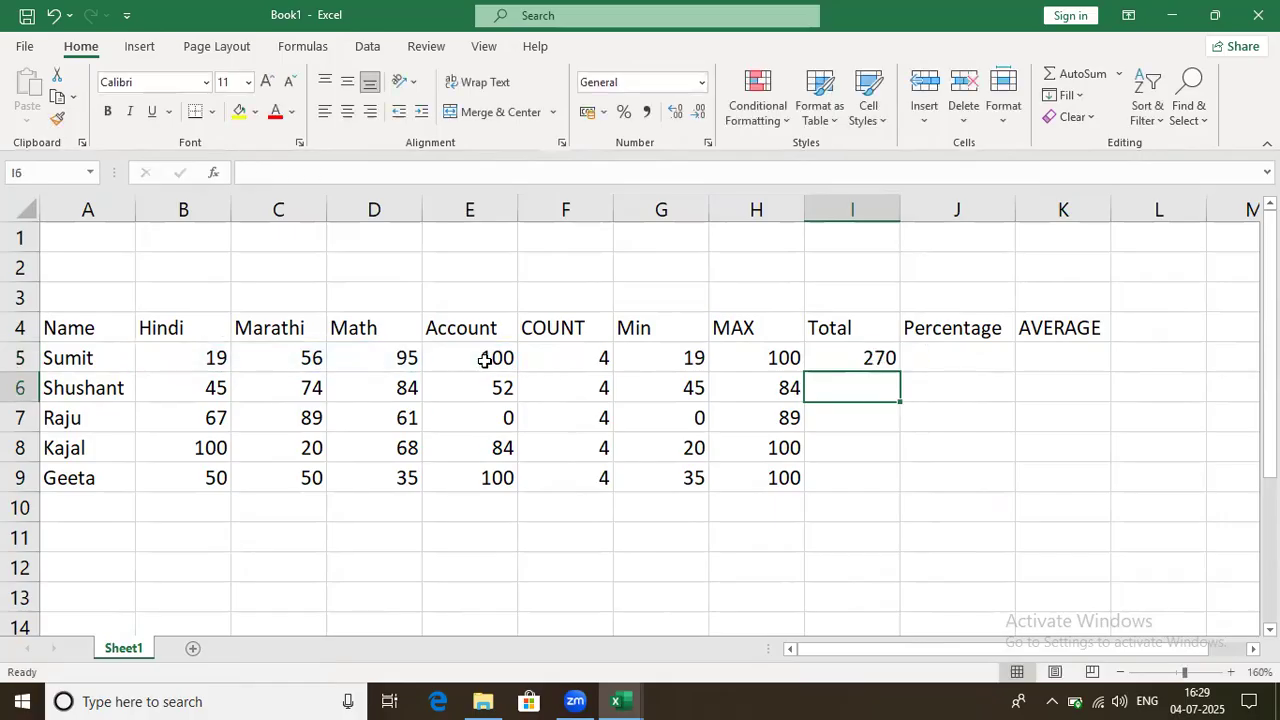
left_click(880, 358)
left_click_drag(898, 373, 893, 492)
left_click(966, 360)
left_click(840, 311)
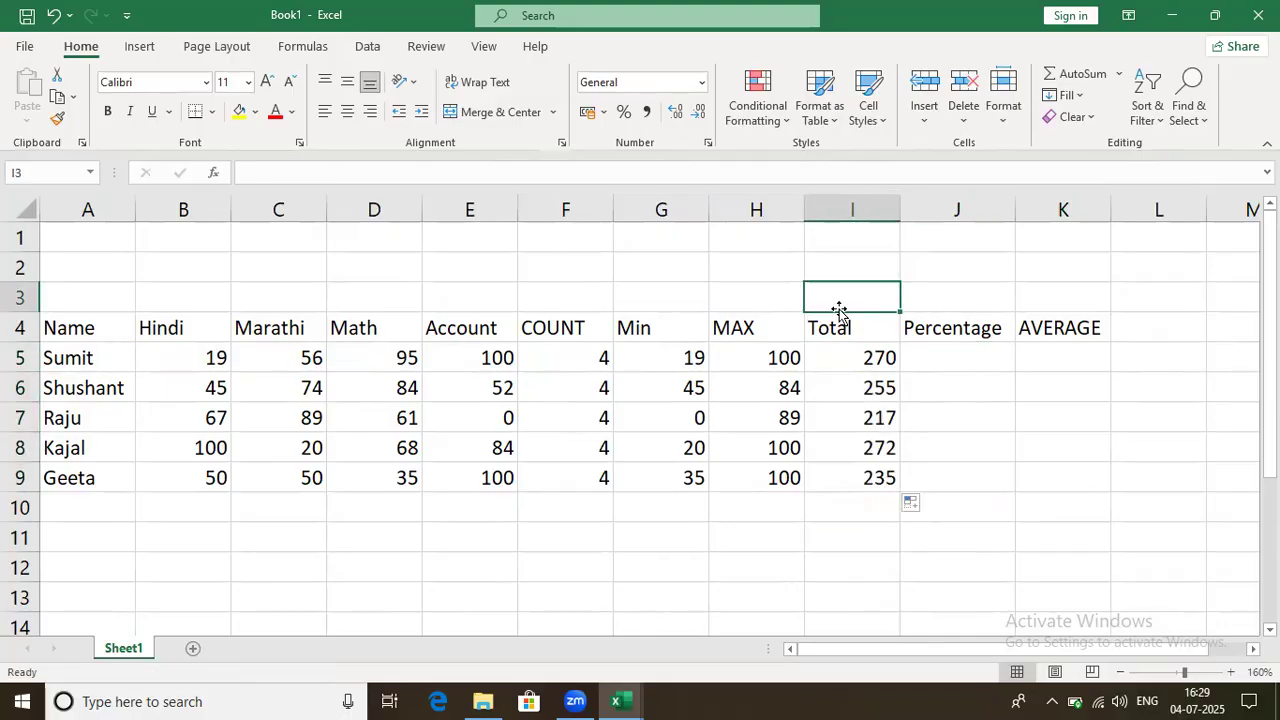
- Label I3 as sum and enter =I5/400*100 in J5 under Percentage
type("sum")
left_click(966, 360)
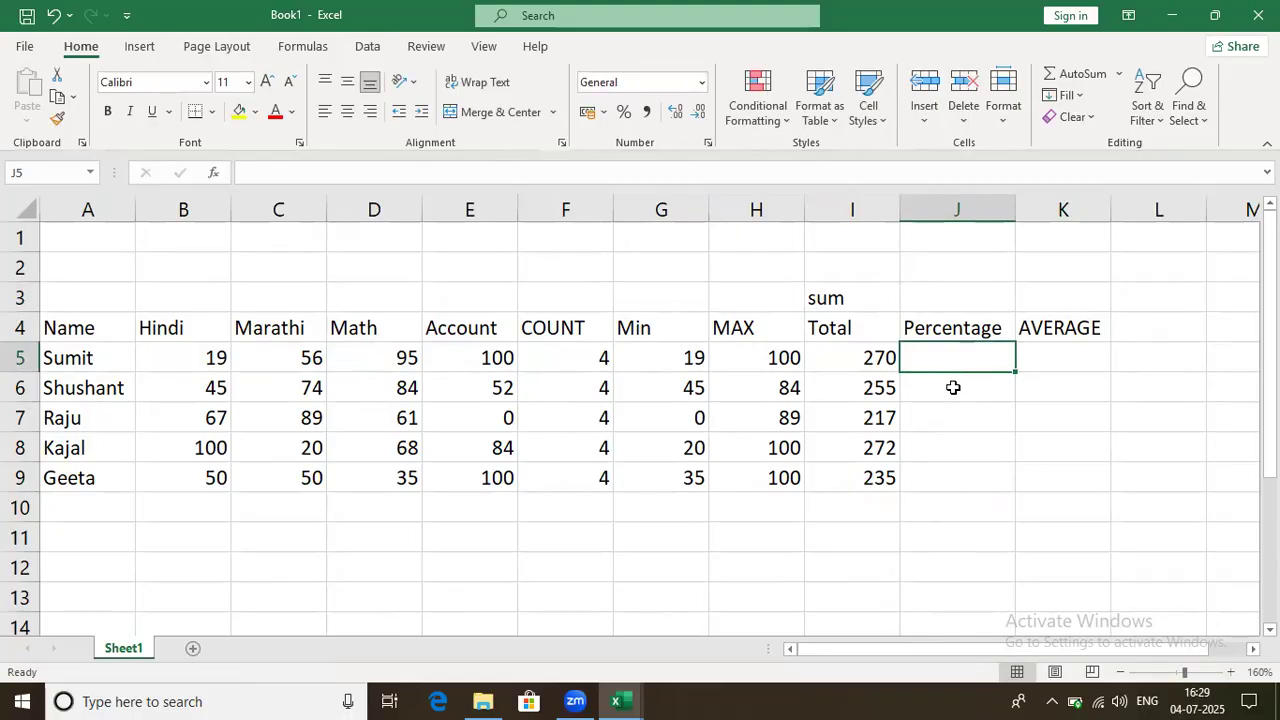
type("=")
left_click(860, 362)
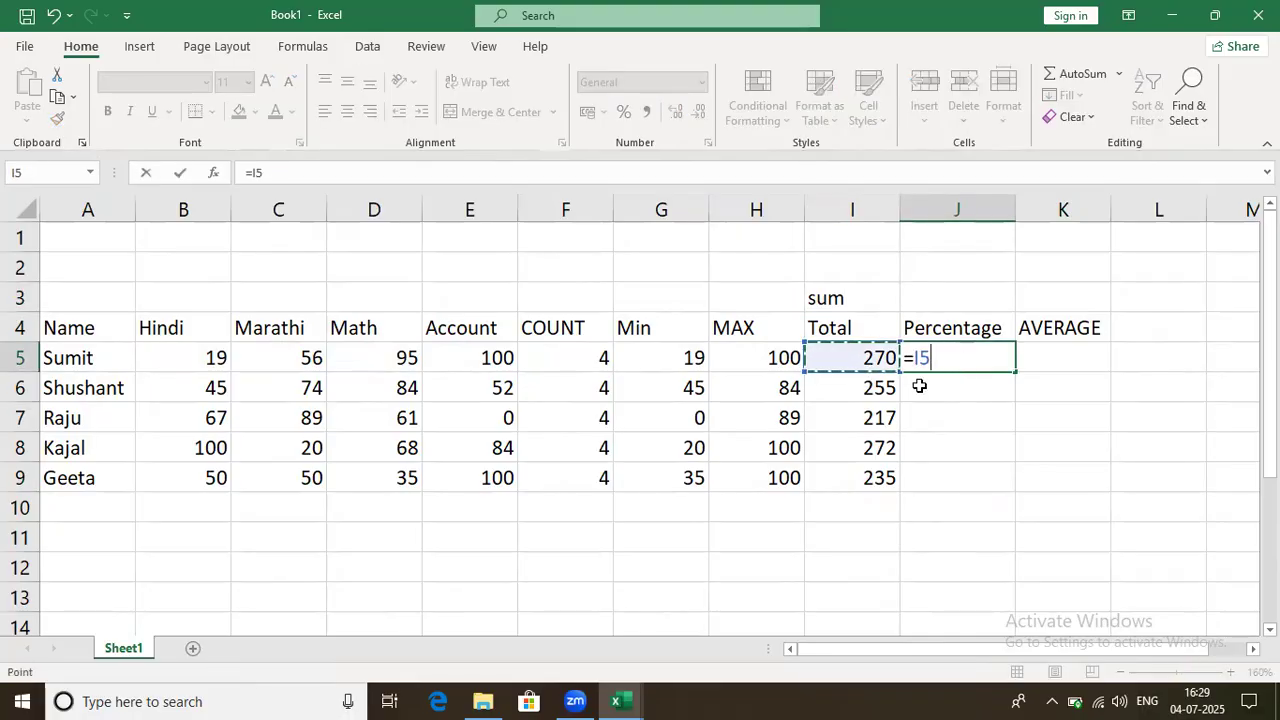
type("/40")
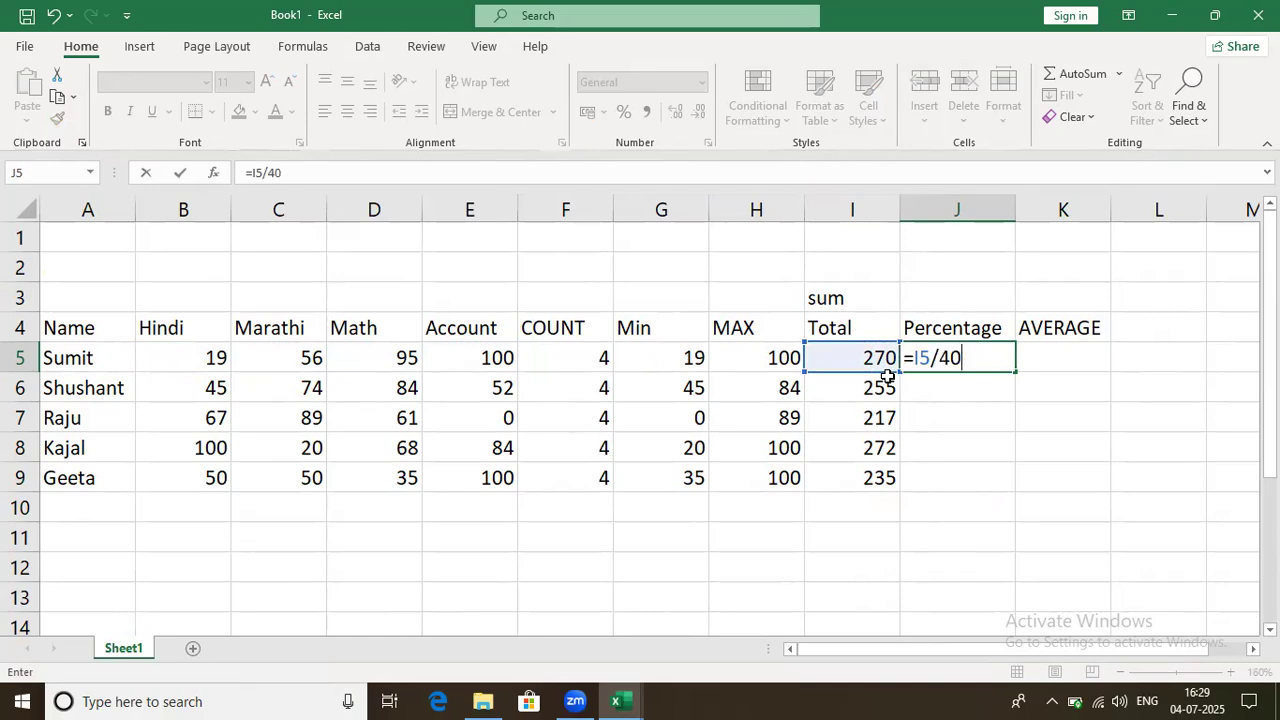
type("0*100")
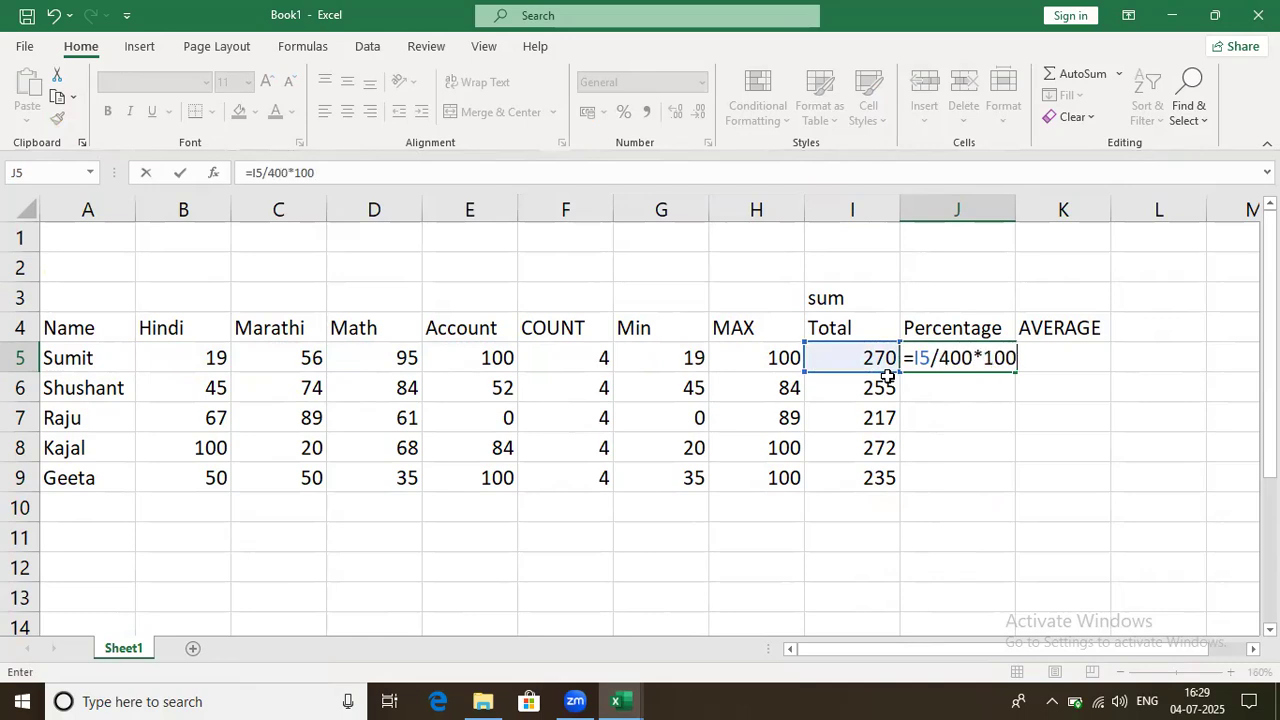
key("Return")
double_click(994, 360)
key("Return")
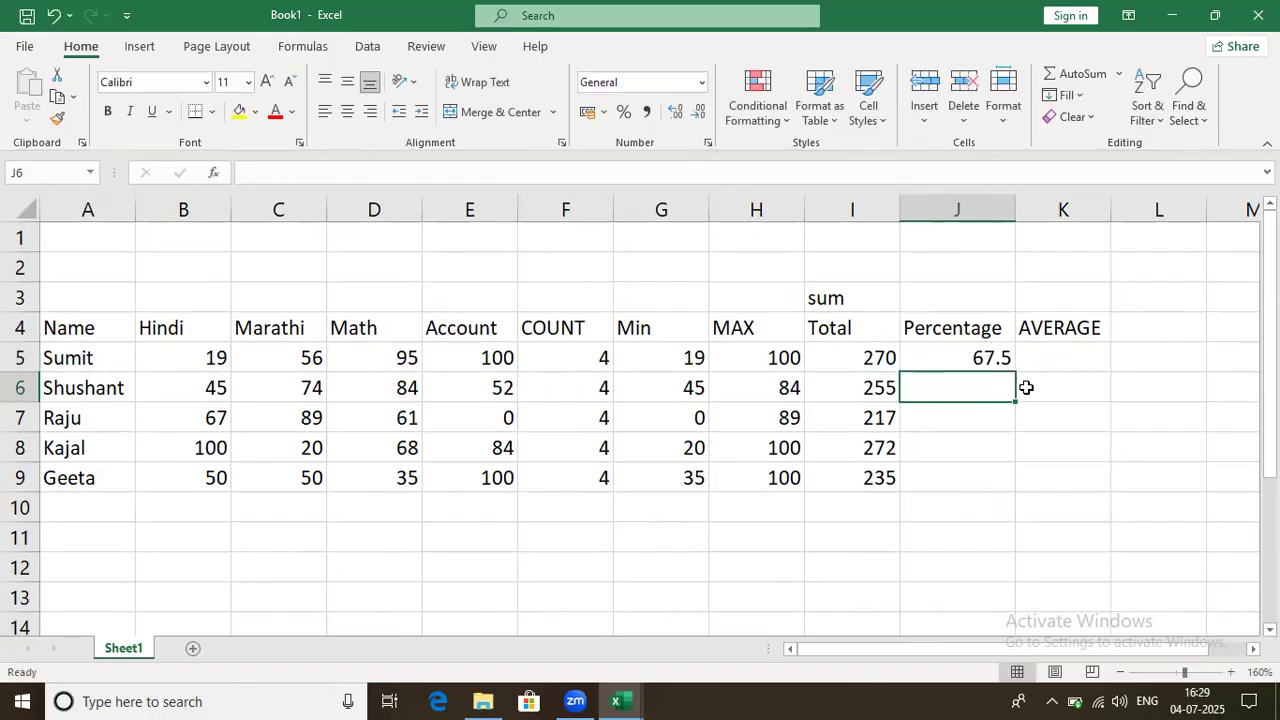
- Enter =AVERAGE(B5:E5) in K5 and fill the Percentage and AVERAGE formulas down from J5:K5 through row 9
left_click(1028, 362)
type("=av")
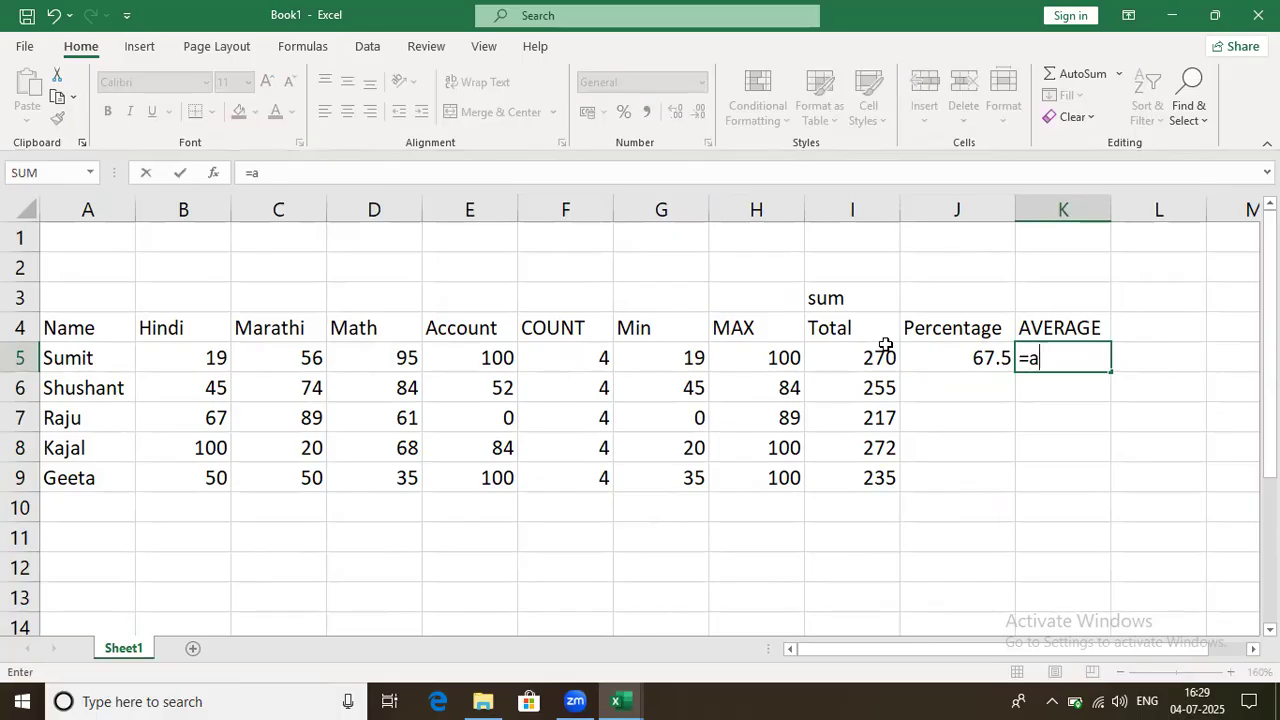
key("Down")
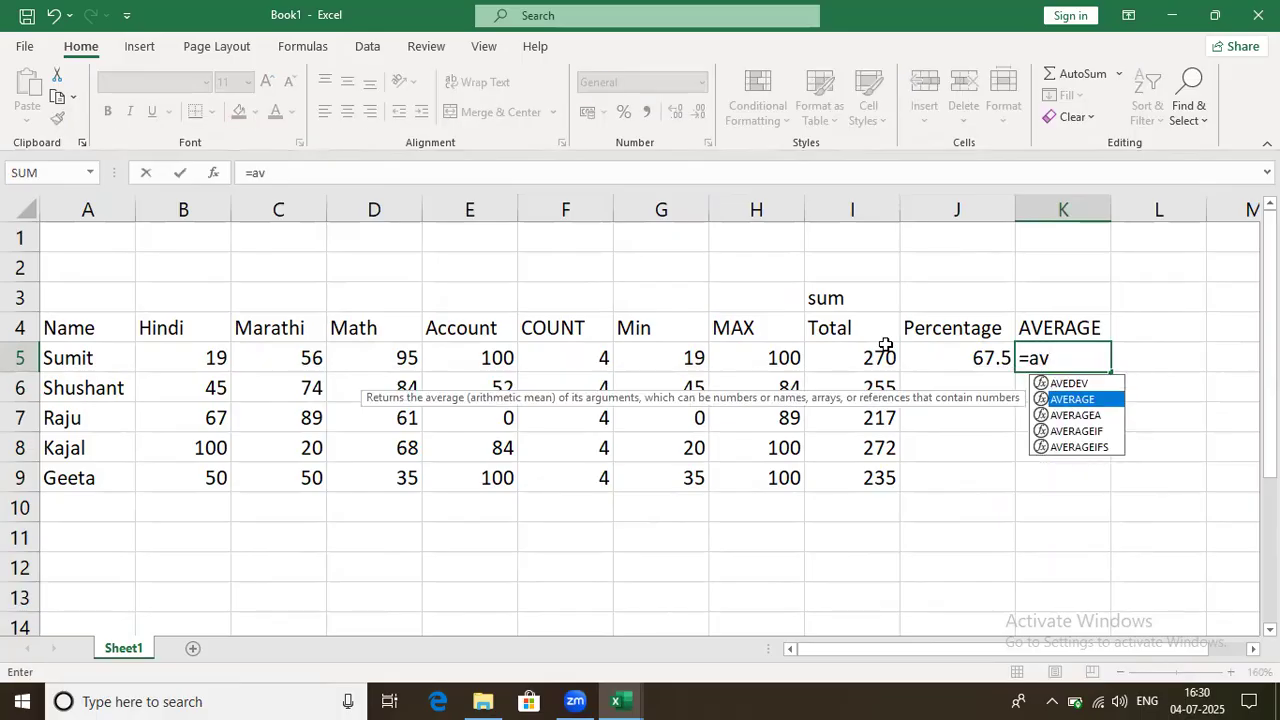
key("Tab")
left_click_drag(200, 352, 449, 364)
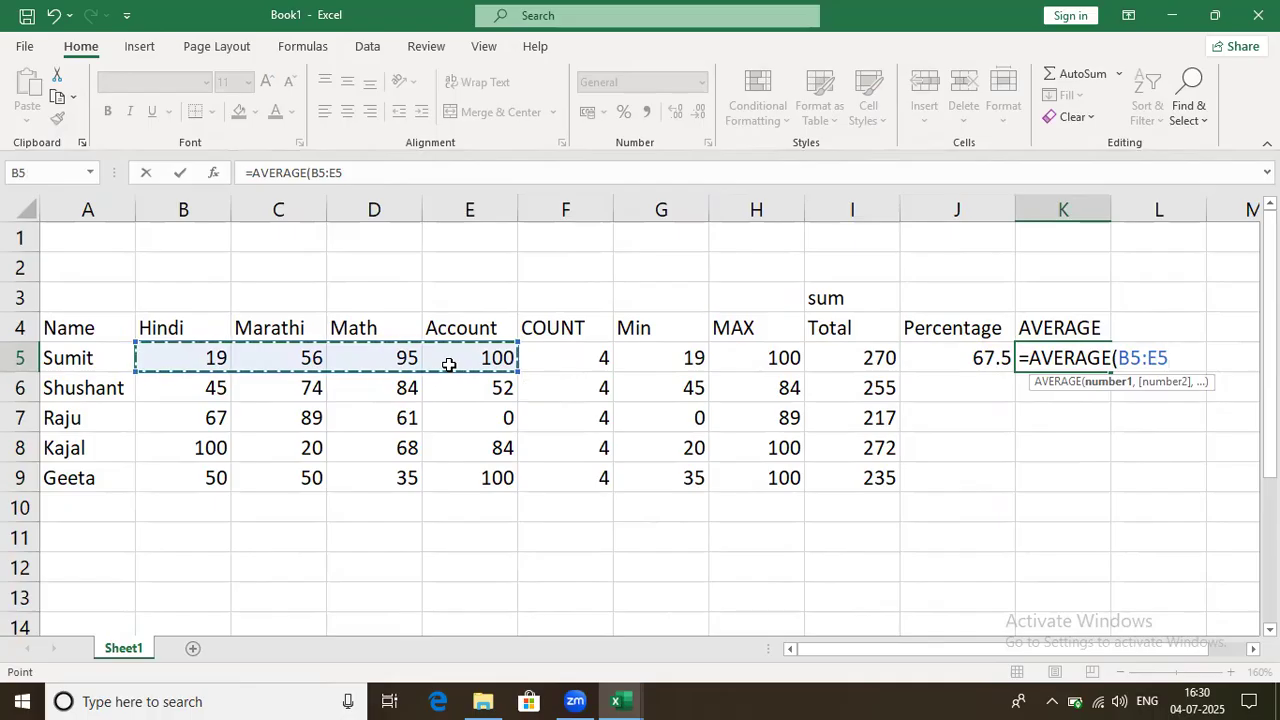
key("Return")
left_click_drag(950, 358, 1120, 495)
- Review the headings F4:K4 and the COUNT, Min, MAX, Total, Percentage and AVERAGE formulas in row 5
left_click_drag(553, 328, 1060, 328)
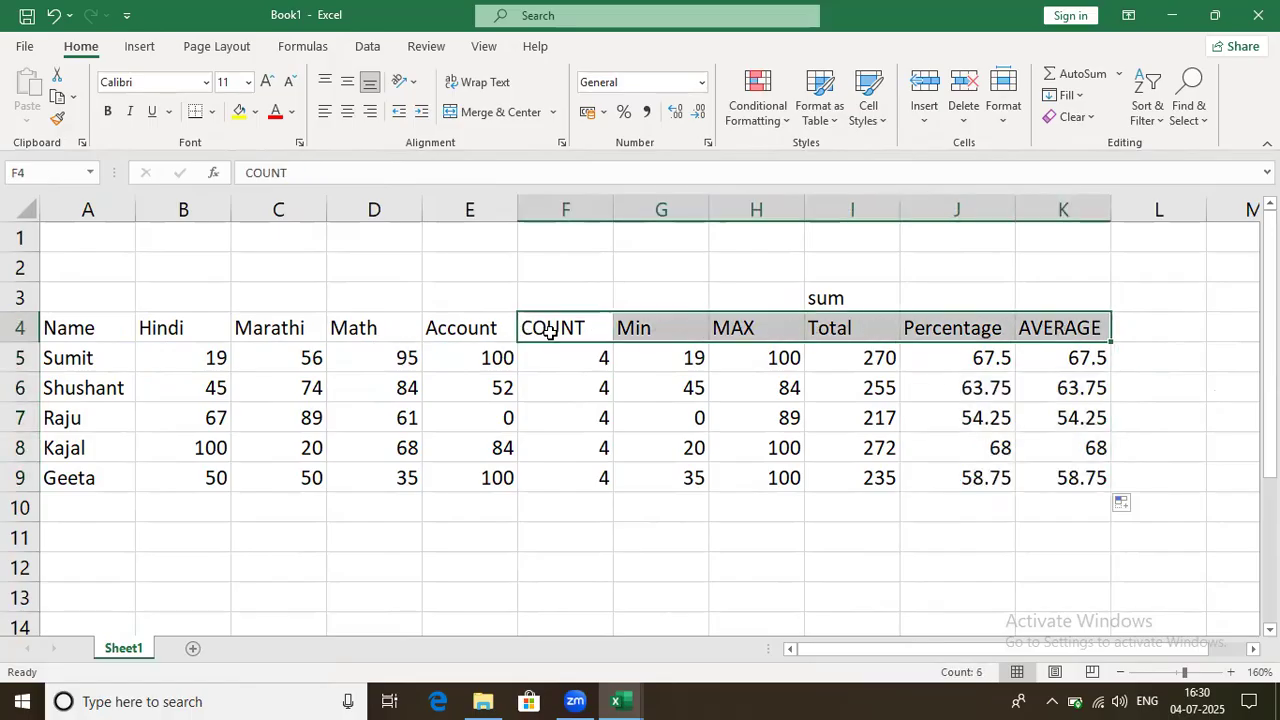
left_click(606, 358)
left_click_drag(638, 328, 640, 357)
left_click(666, 360)
left_click(756, 330)
left_click_drag(756, 350, 754, 357)
left_click(754, 357)
left_click_drag(237, 358, 446, 369)
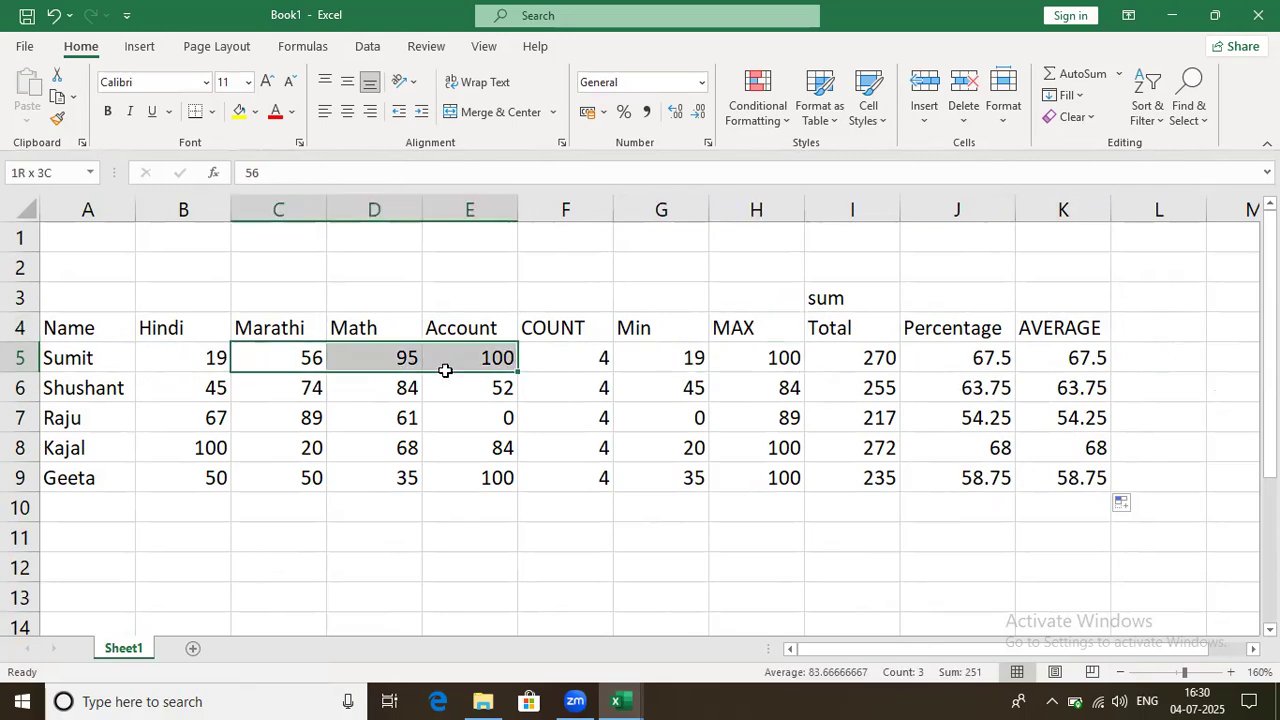
left_click(872, 364)
left_click(995, 362)
left_click(1057, 370)
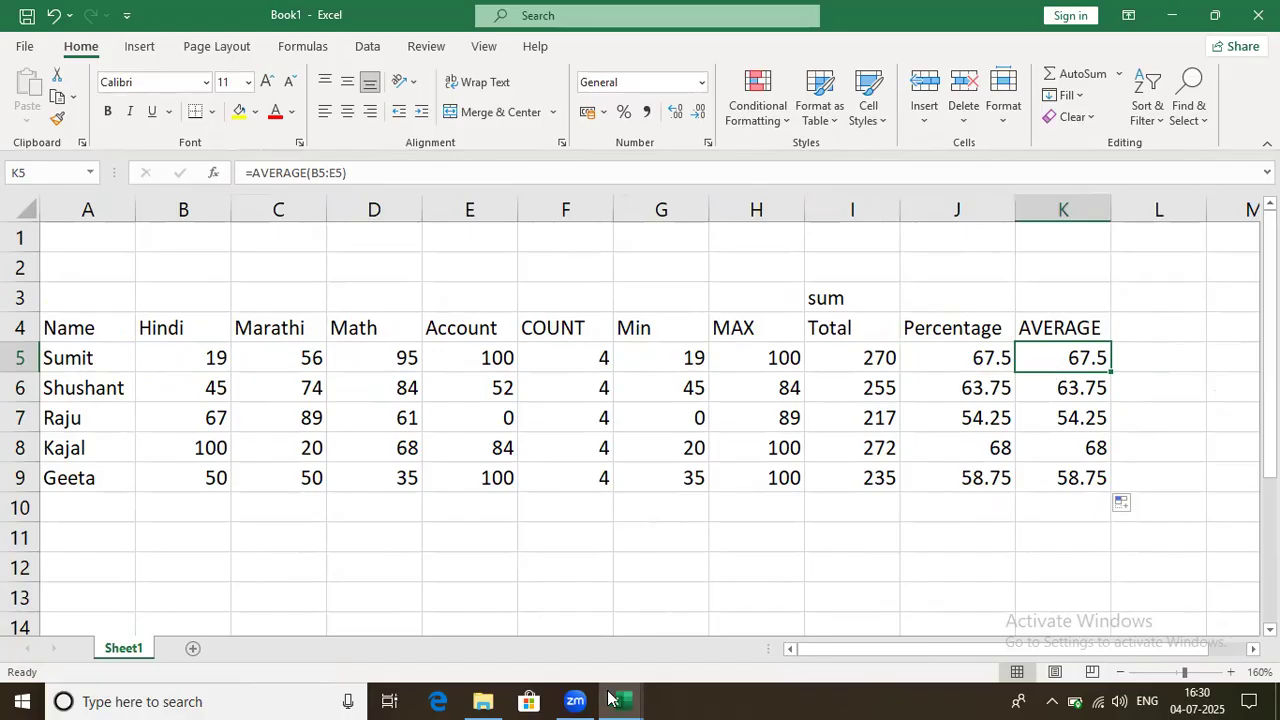
- Below the marks table, enter the heading IF in F12 and the sample mark 62 in E13
left_click(758, 537)
scroll(709, 557, "down", 4)
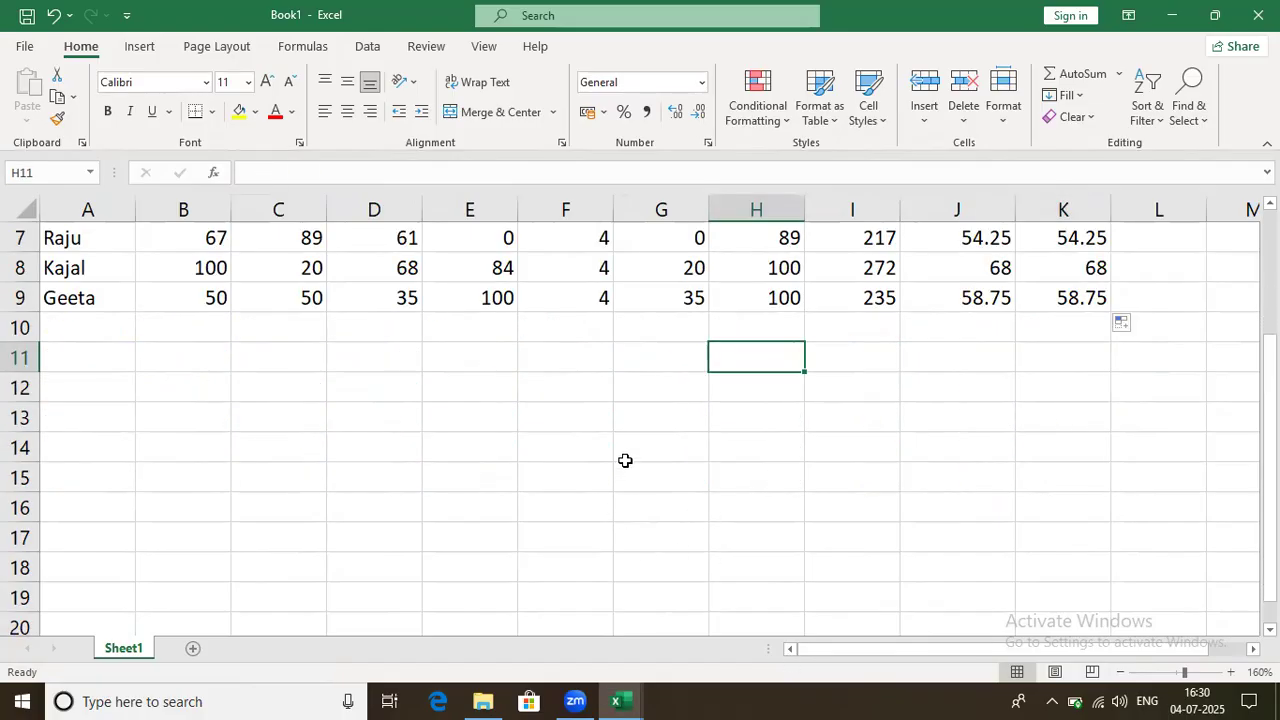
scroll(611, 571, "up", 1)
scroll(623, 501, "up", 2)
left_click(594, 385)
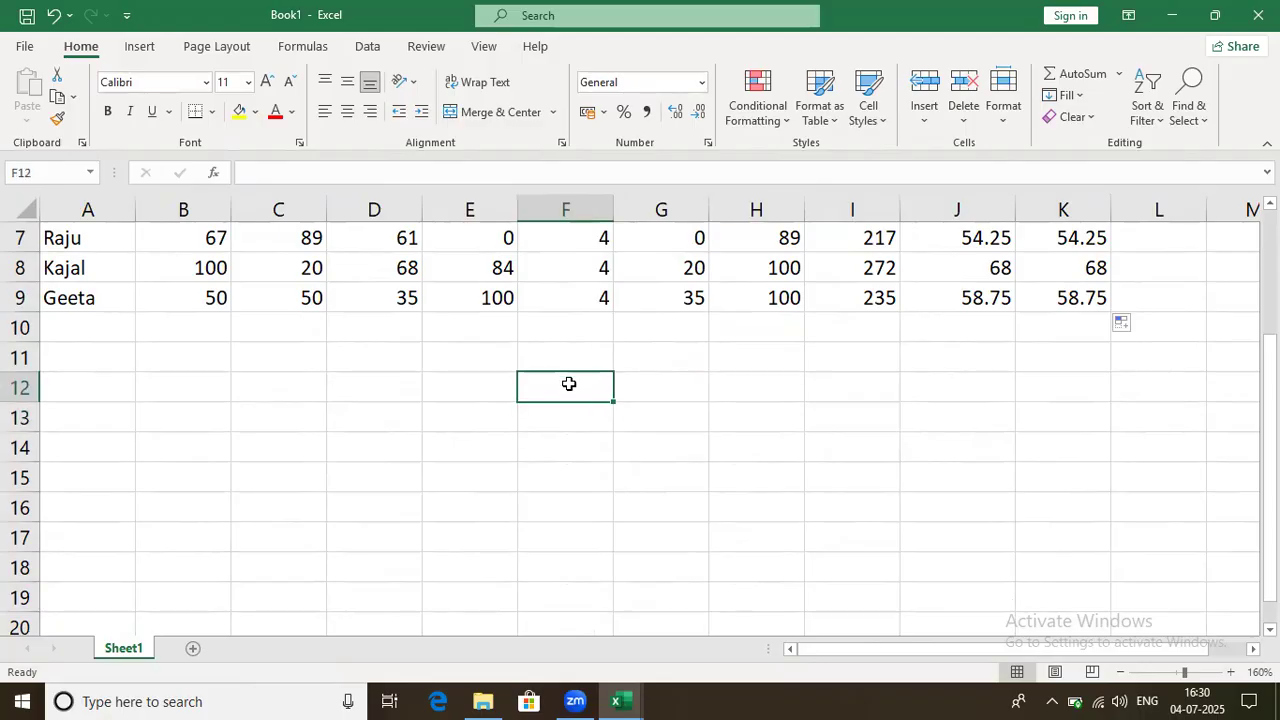
type("if")
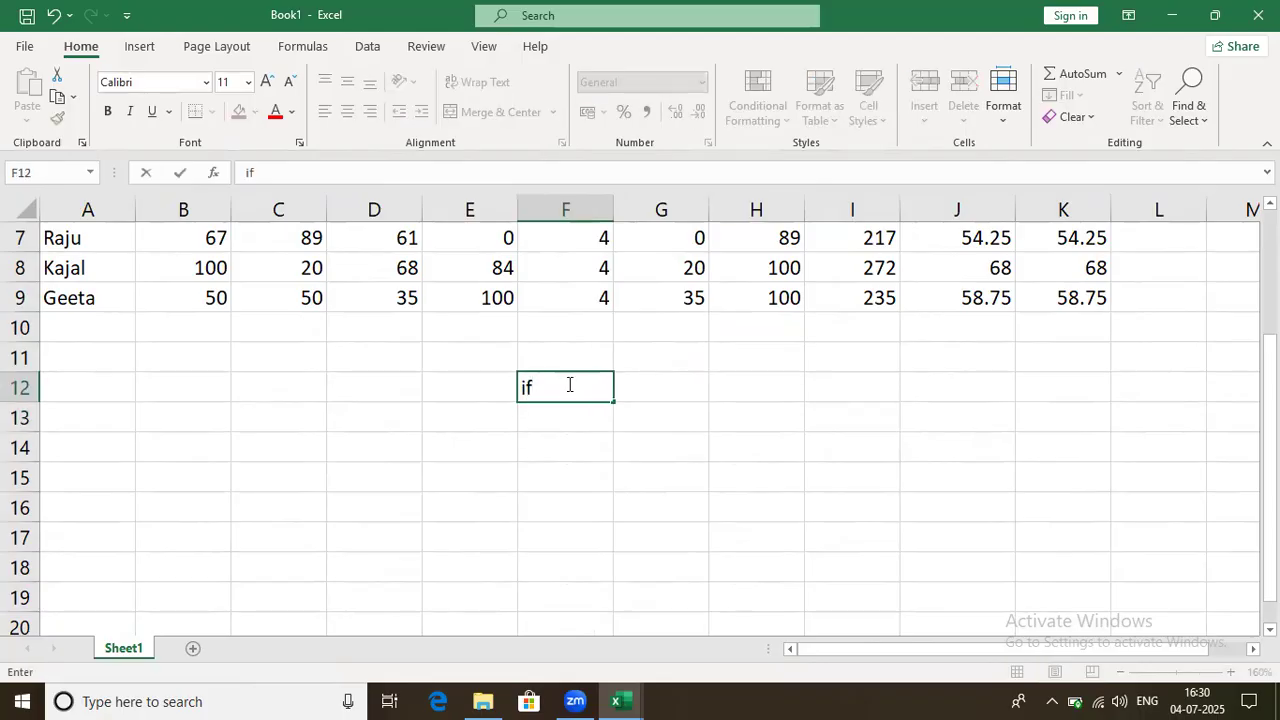
type("IF")
left_click(568, 480)
left_click(570, 428)
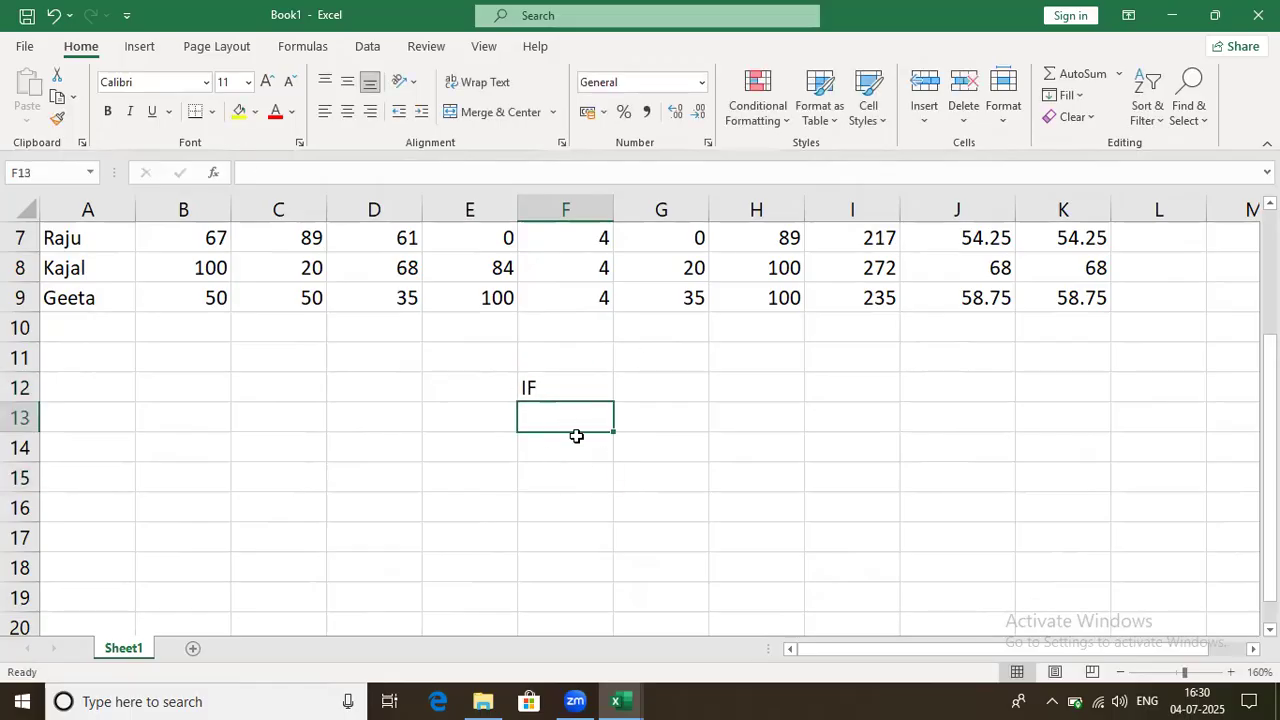
left_click(486, 427)
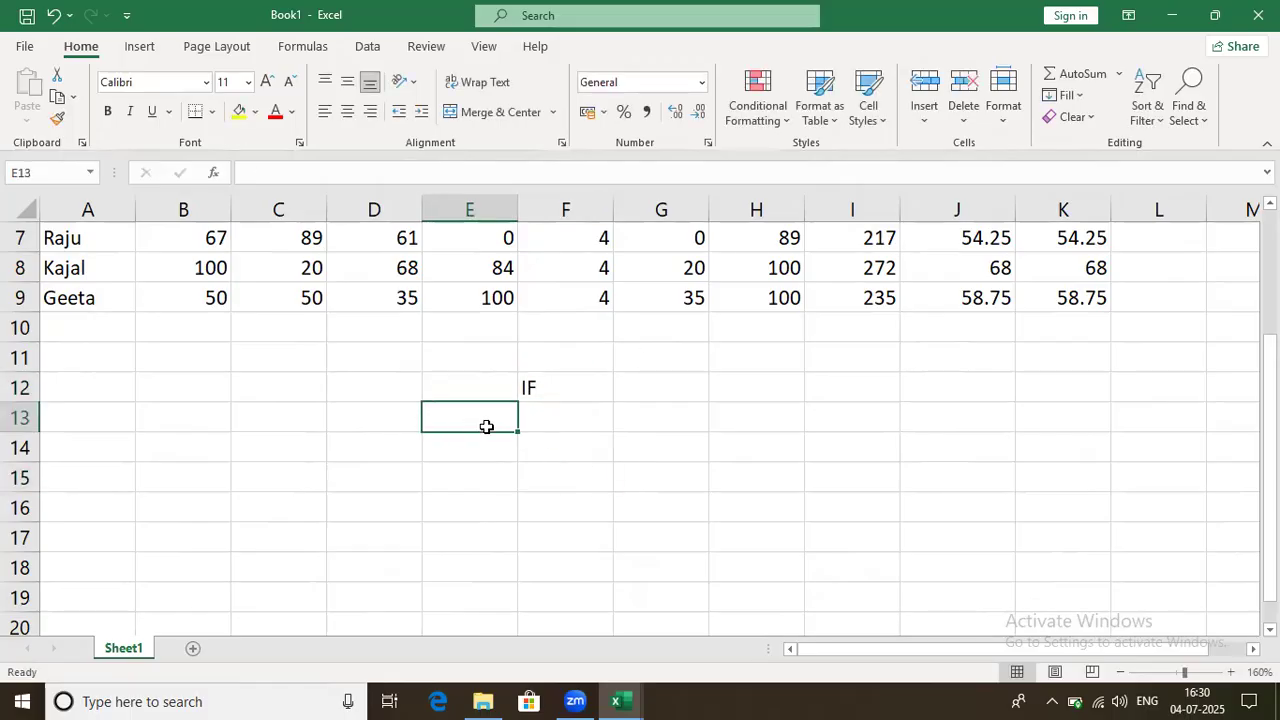
type("62")
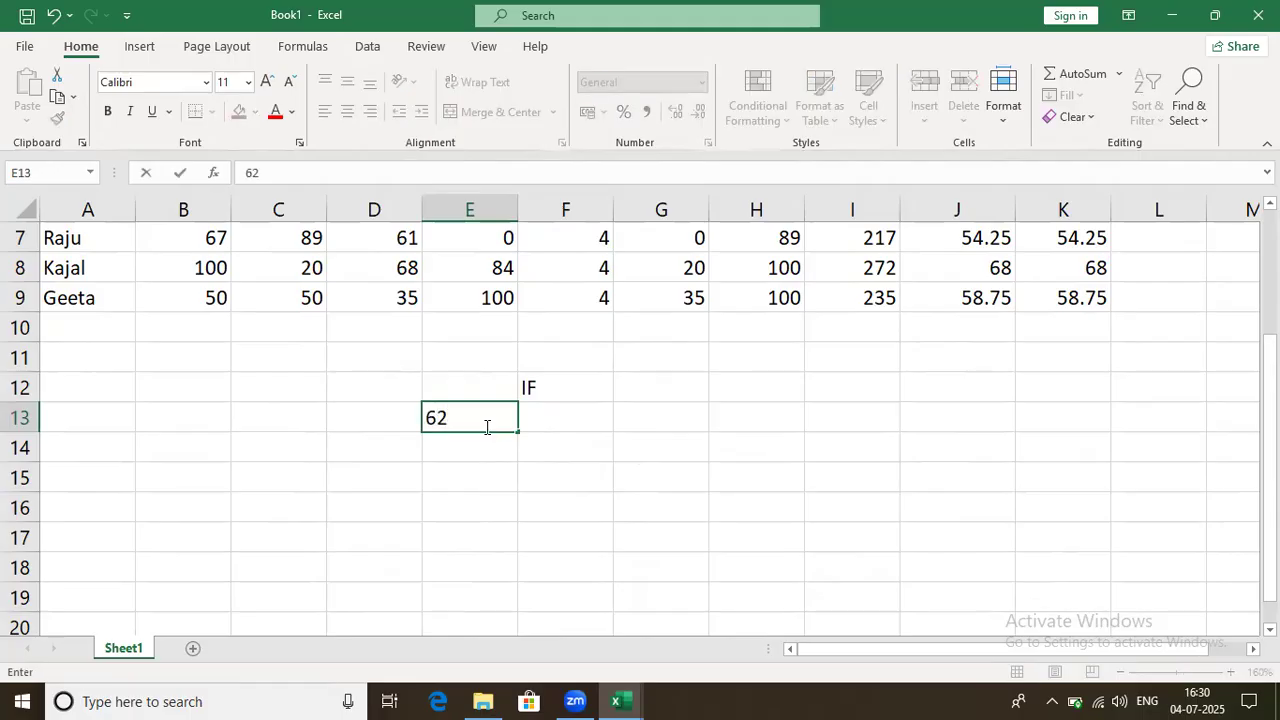
key("Tab")
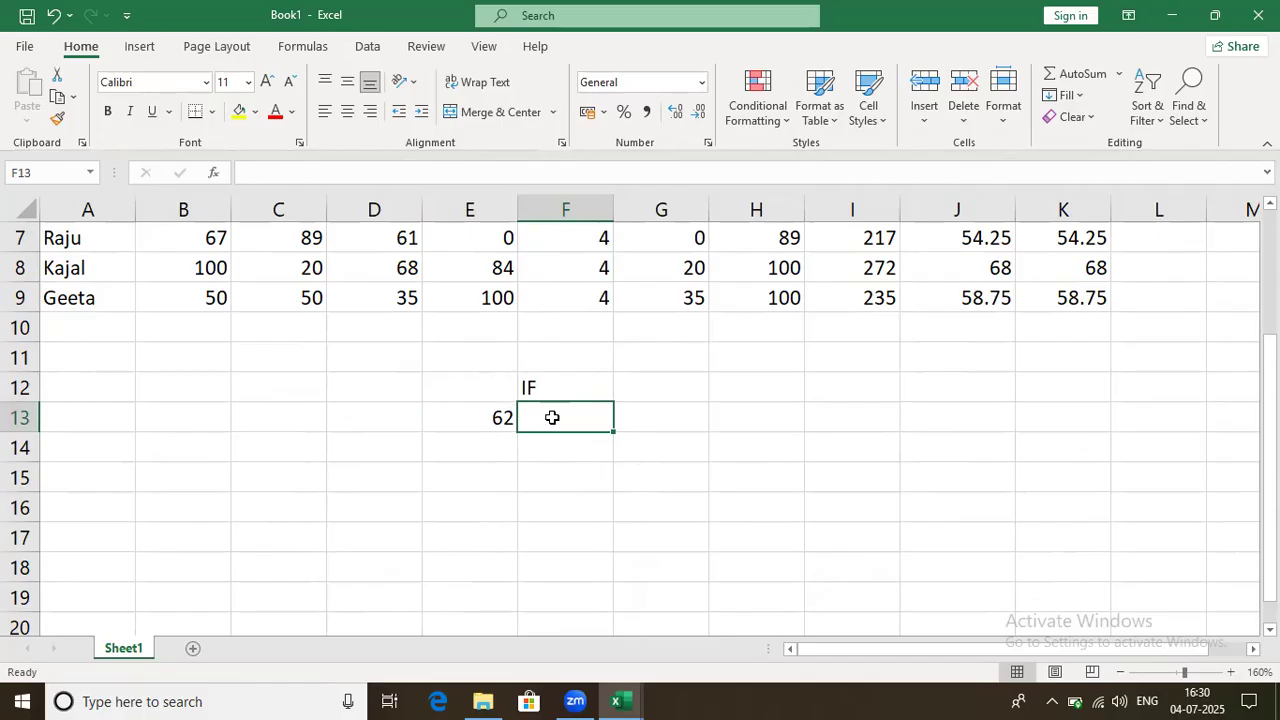
left_click(600, 384)
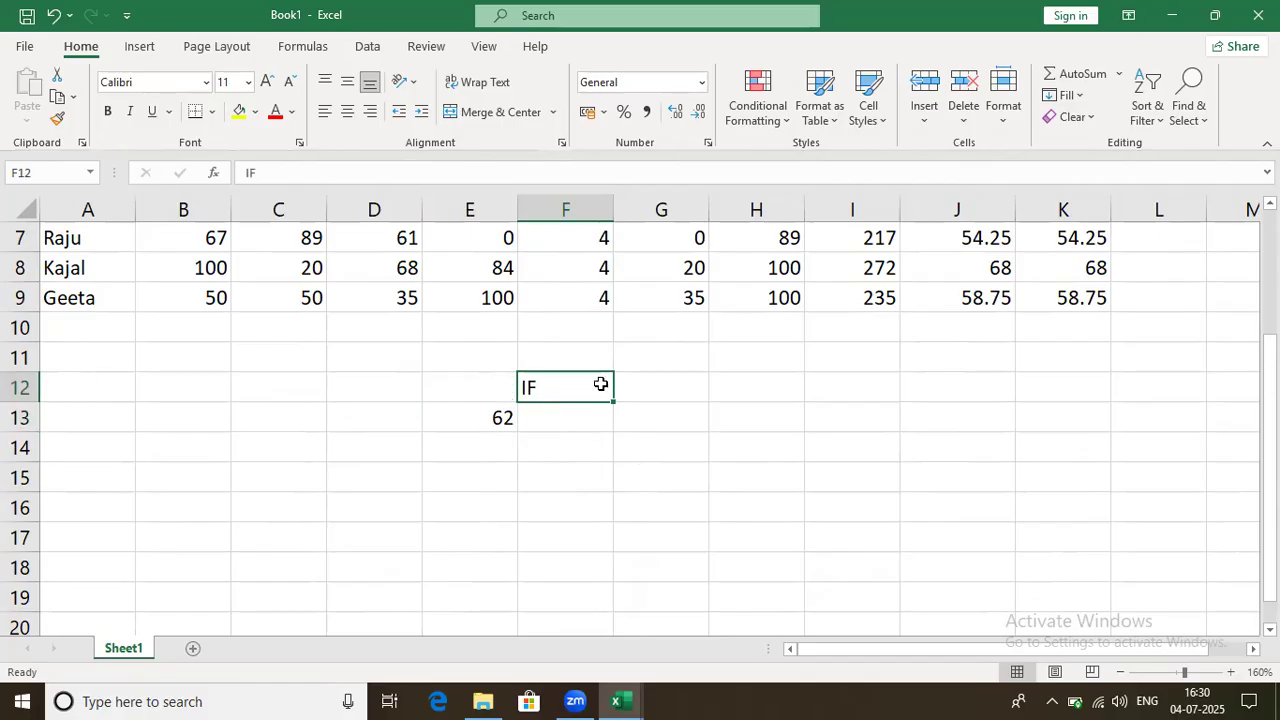
left_click(554, 419)
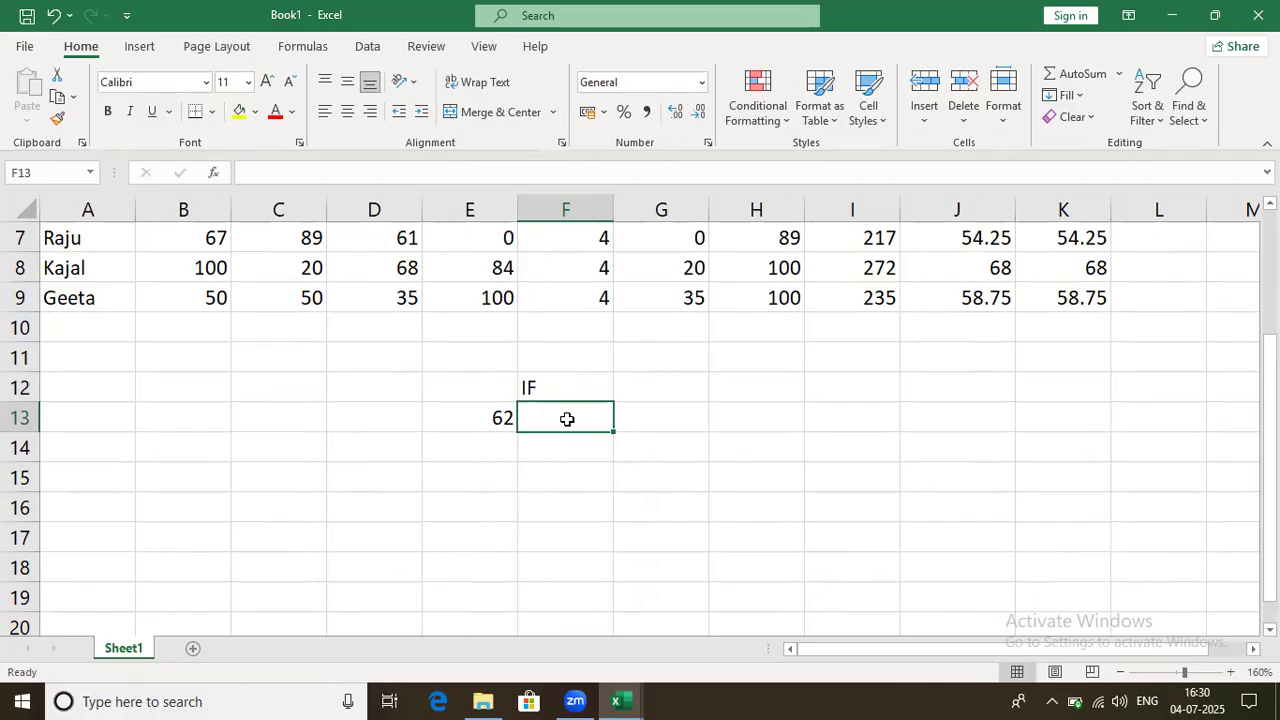
type("=")
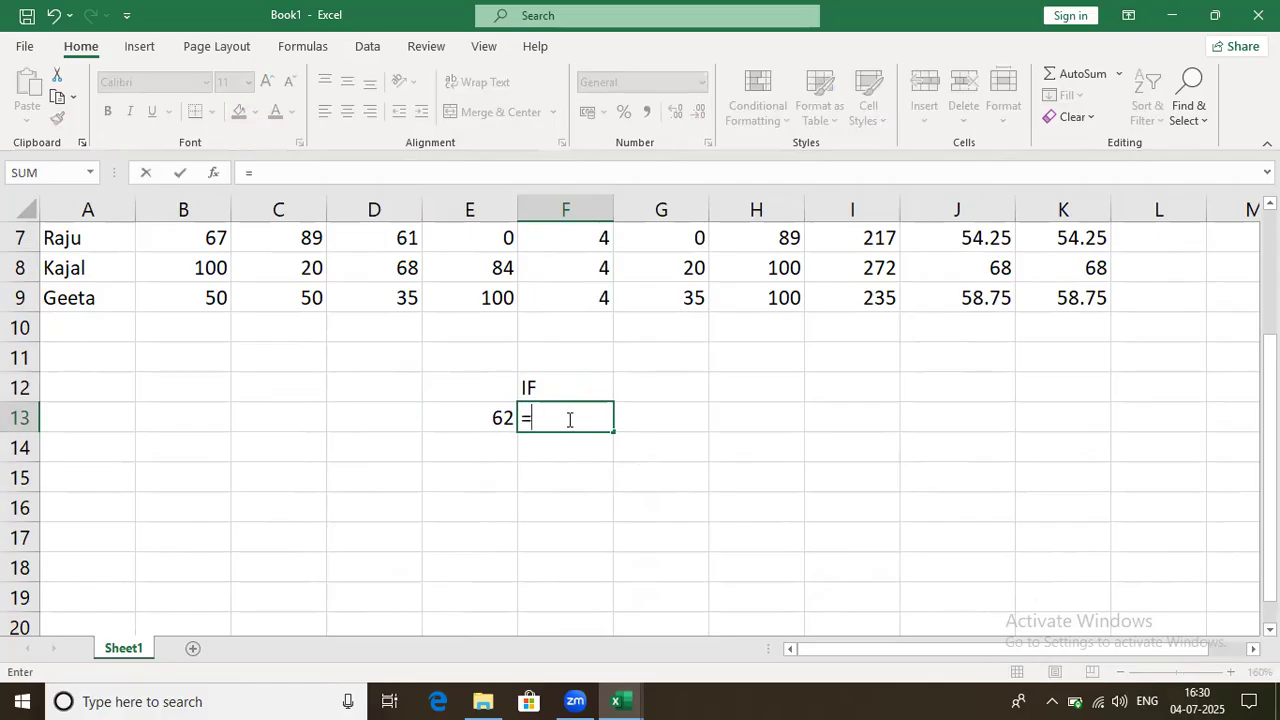
type("IF(")
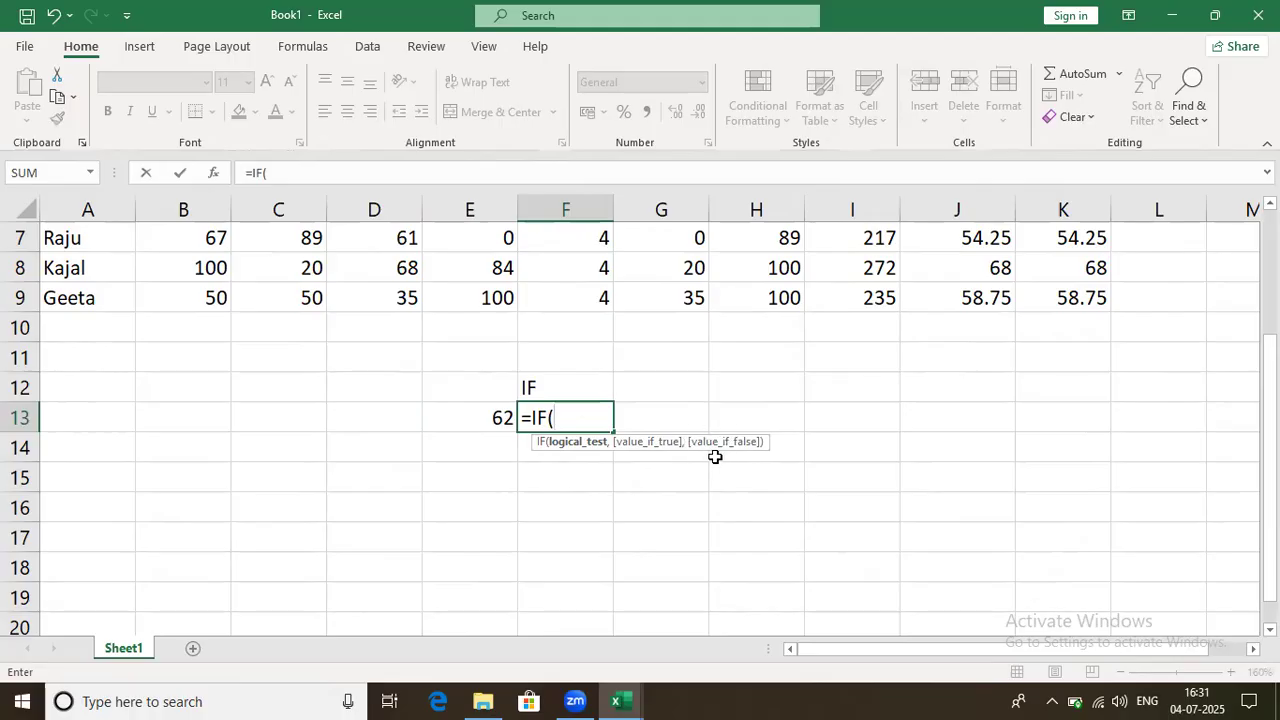
key("BackSpace")
key("BackSpace")
key("BackSpace")
key("BackSpace")
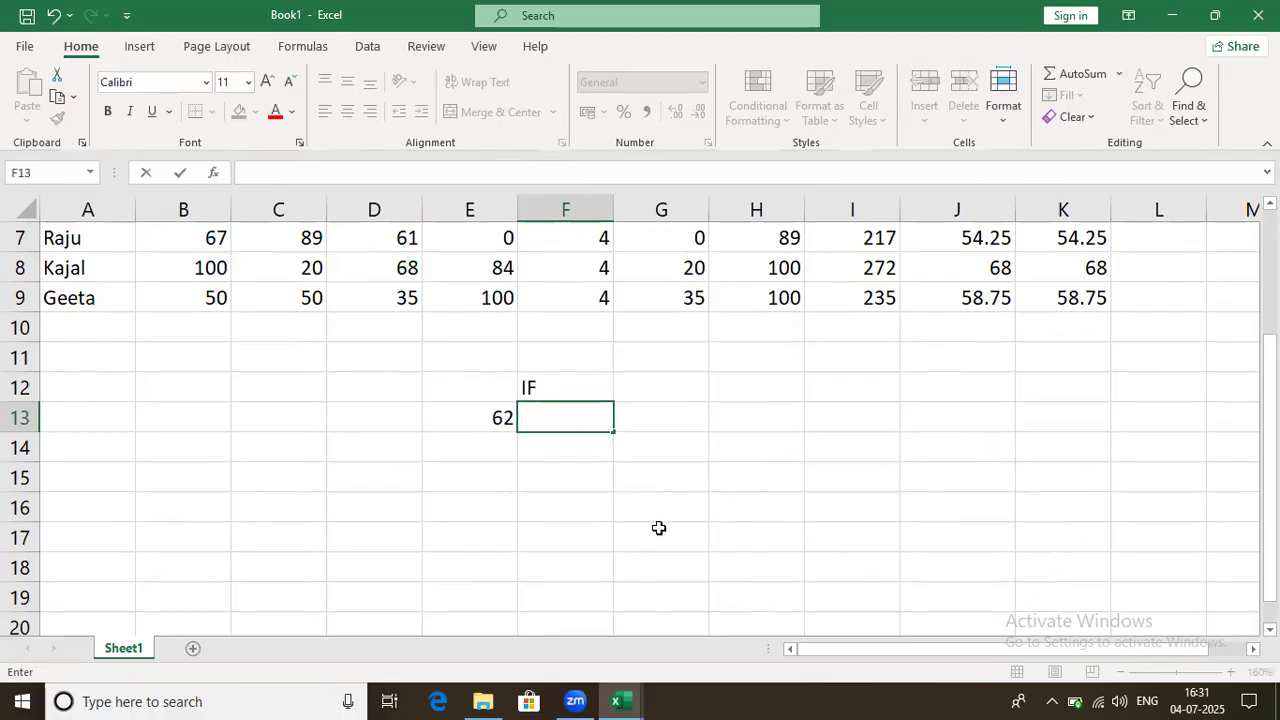
left_click(617, 482)
- Start an IF formula in F13 with the logical test E13>=35
scroll(607, 490, "up", 4, "ctrl")
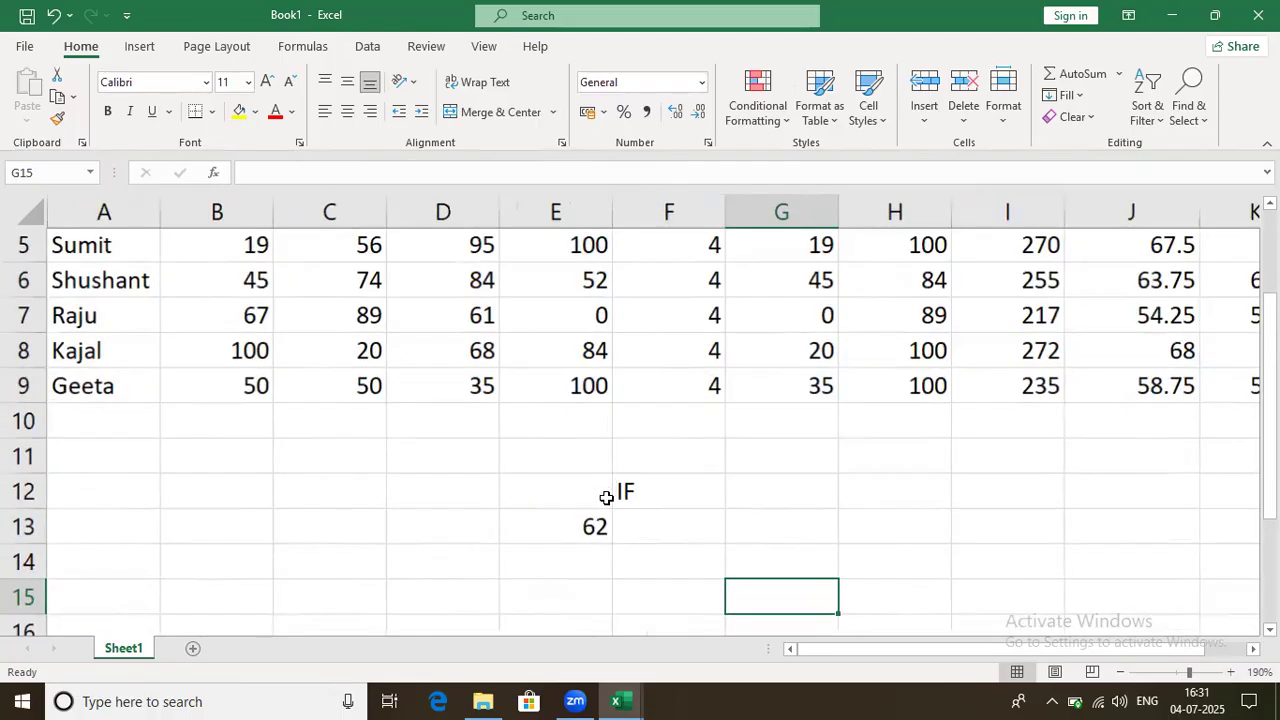
scroll(680, 543, "up", 1, "ctrl")
scroll(689, 434, "down", 2)
scroll(700, 443, "up", 1)
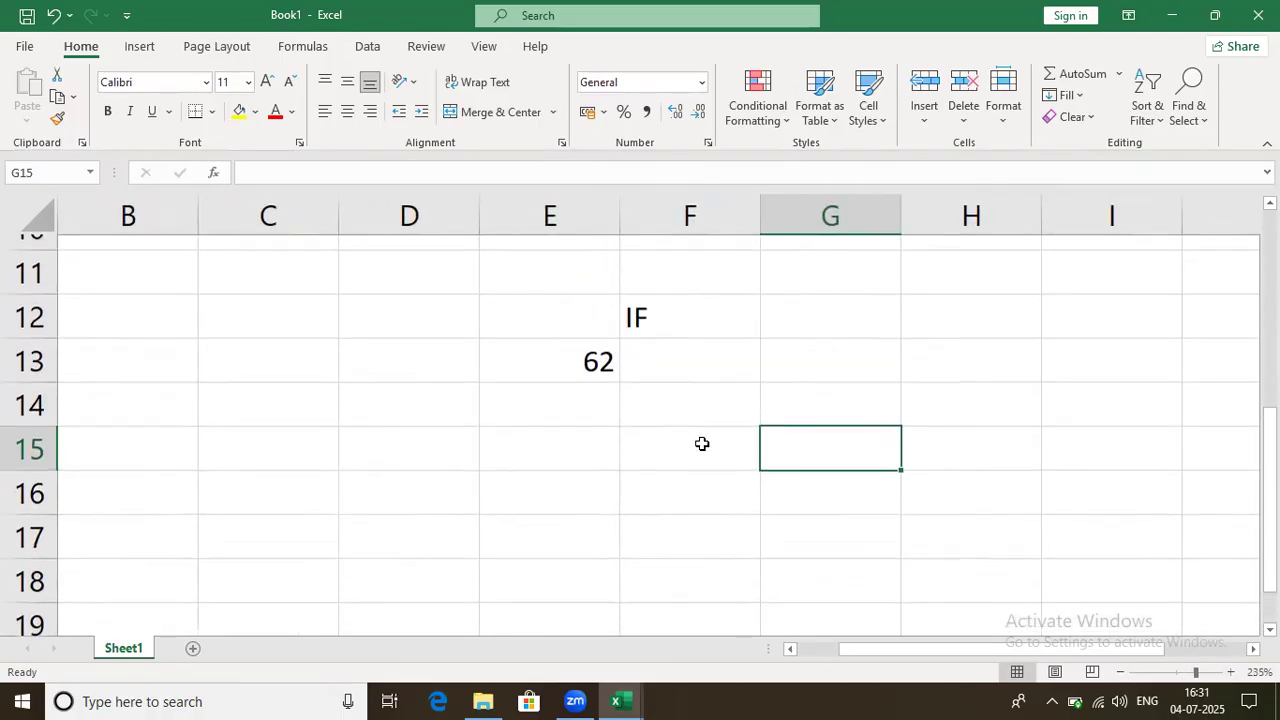
left_click(715, 398)
type("=if")
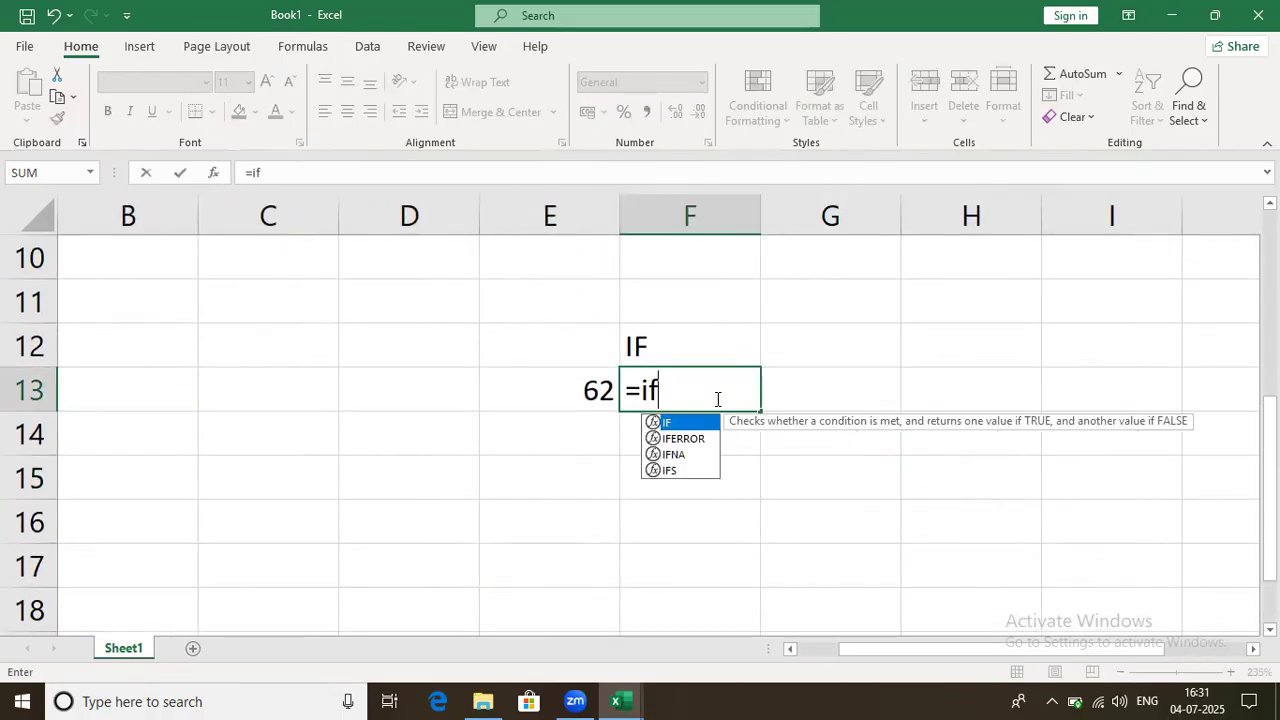
key("Tab")
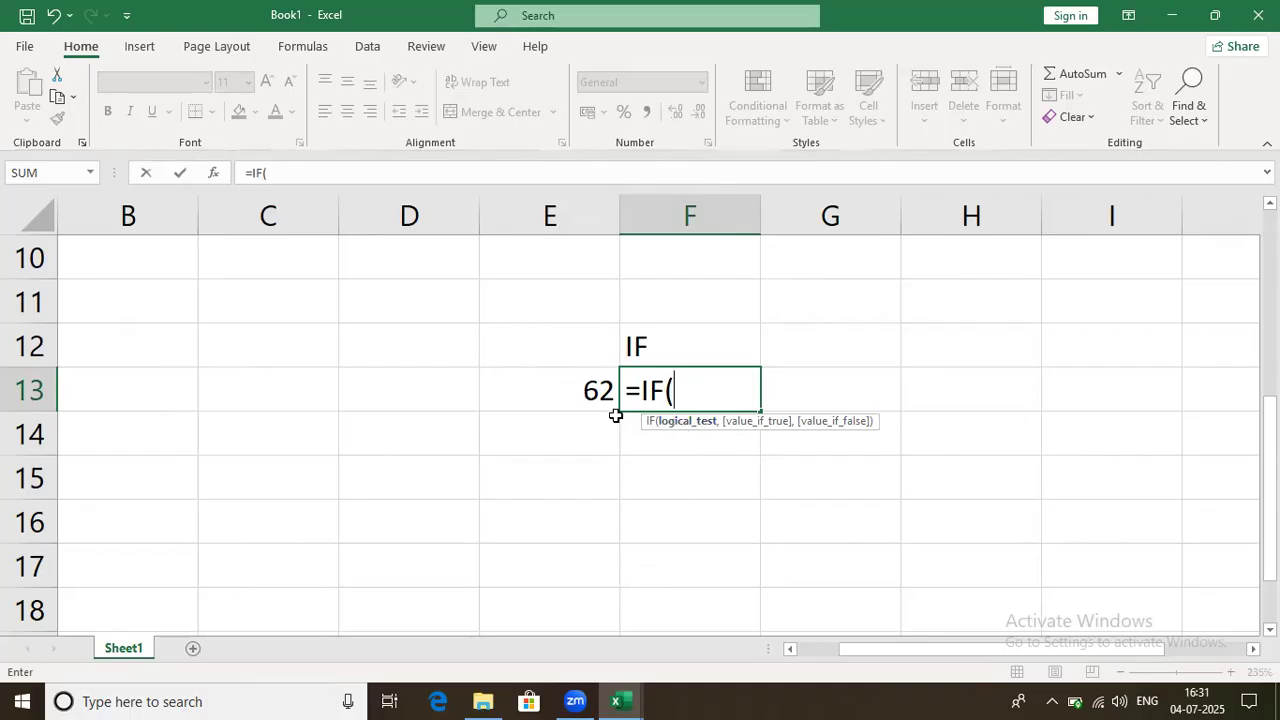
left_click(539, 392)
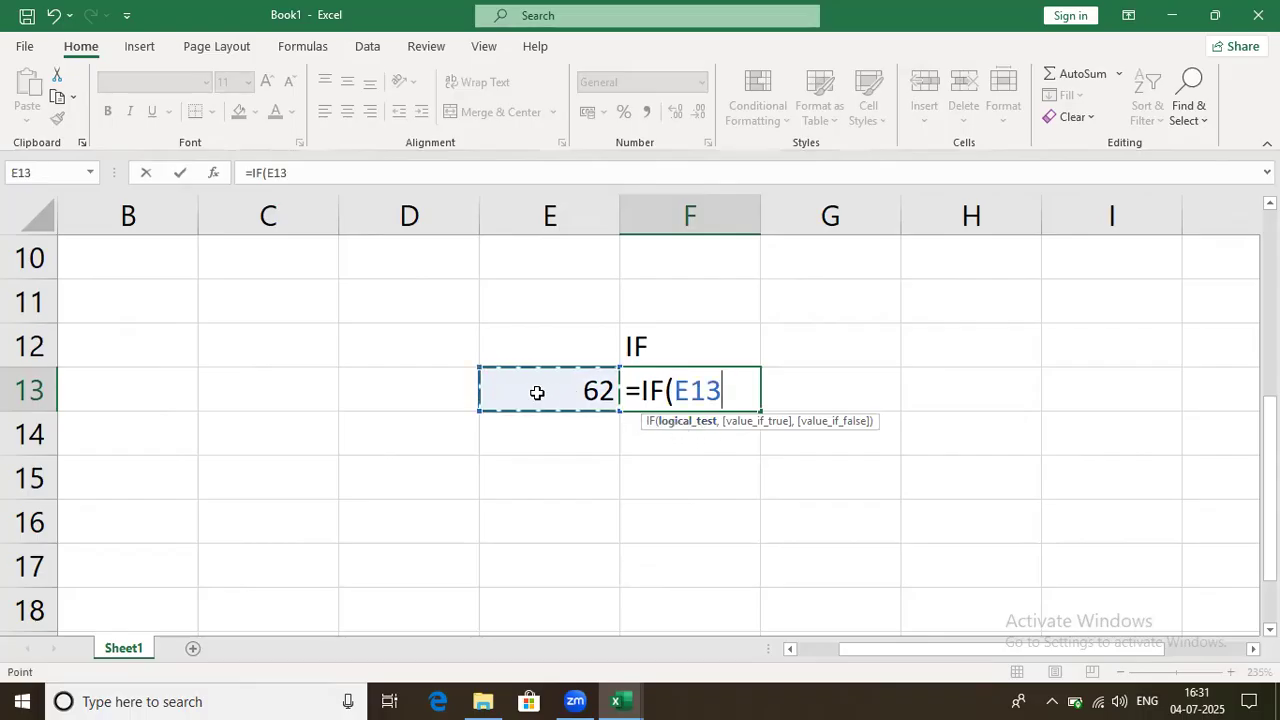
type(">=35")
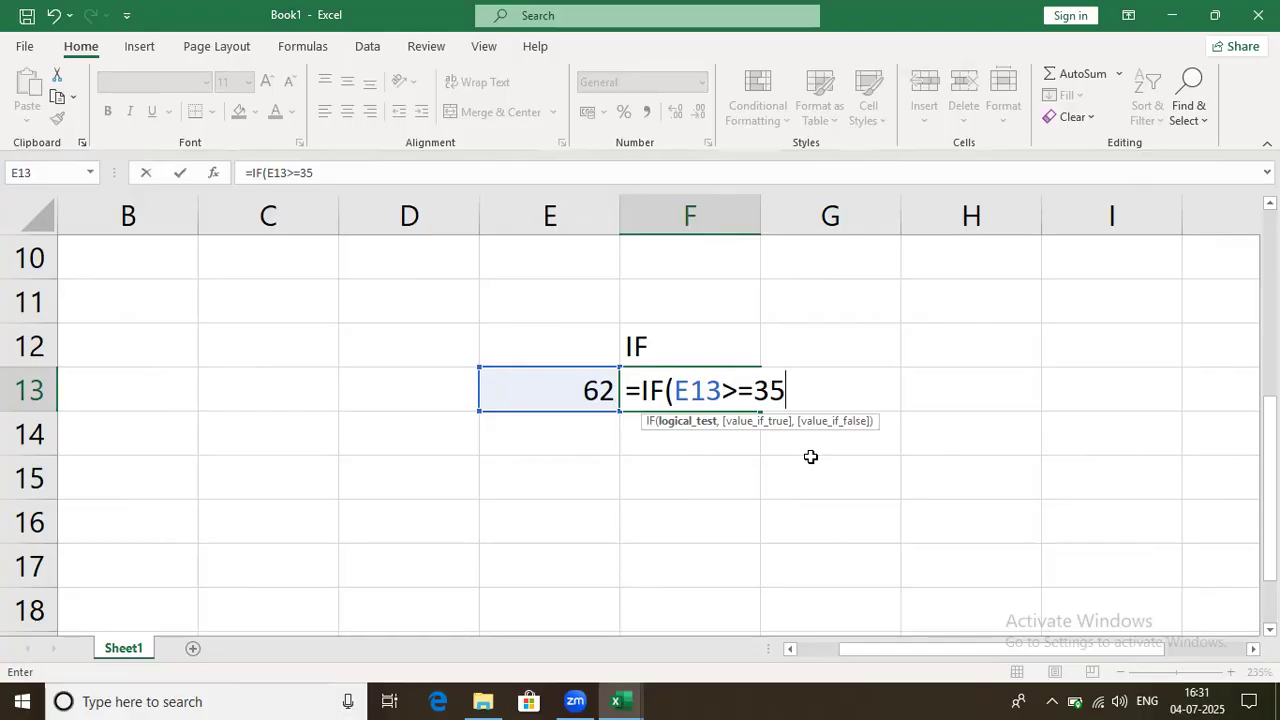
- Add "PASS" as the value-if-true argument of the IF formula in F13
type(",")
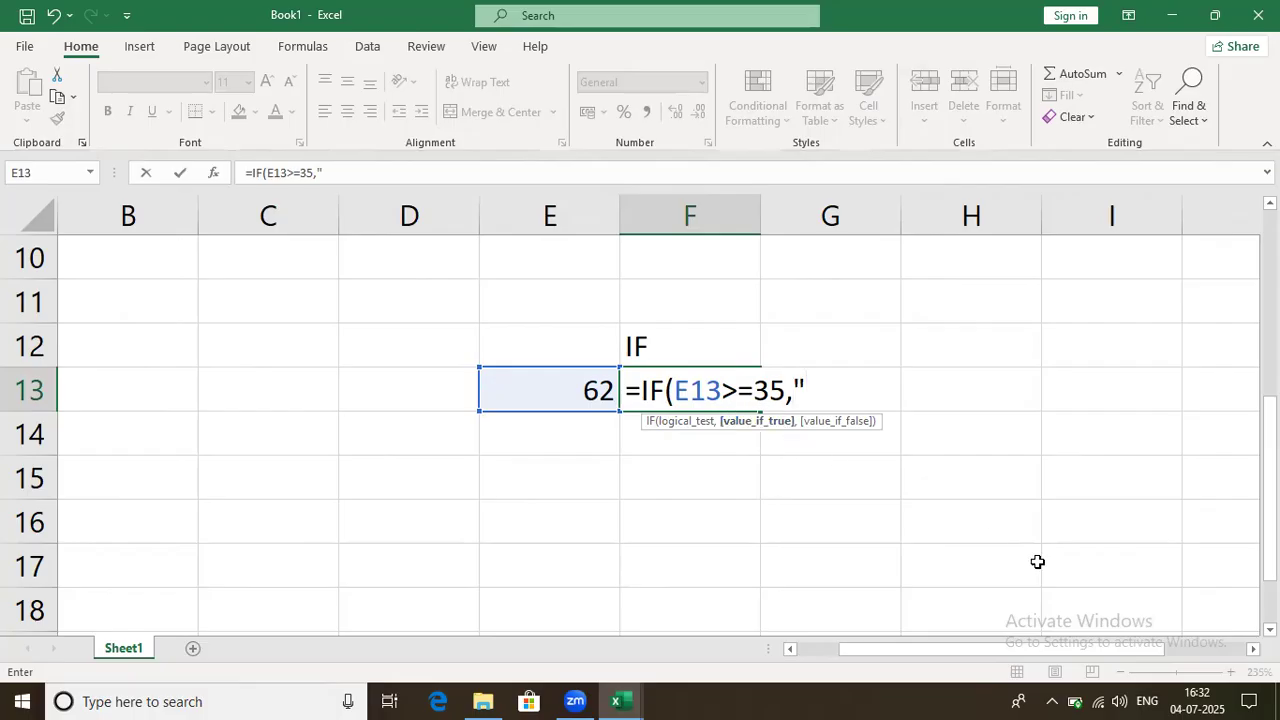
type("a")
key("BackSpace")
type("PASS")
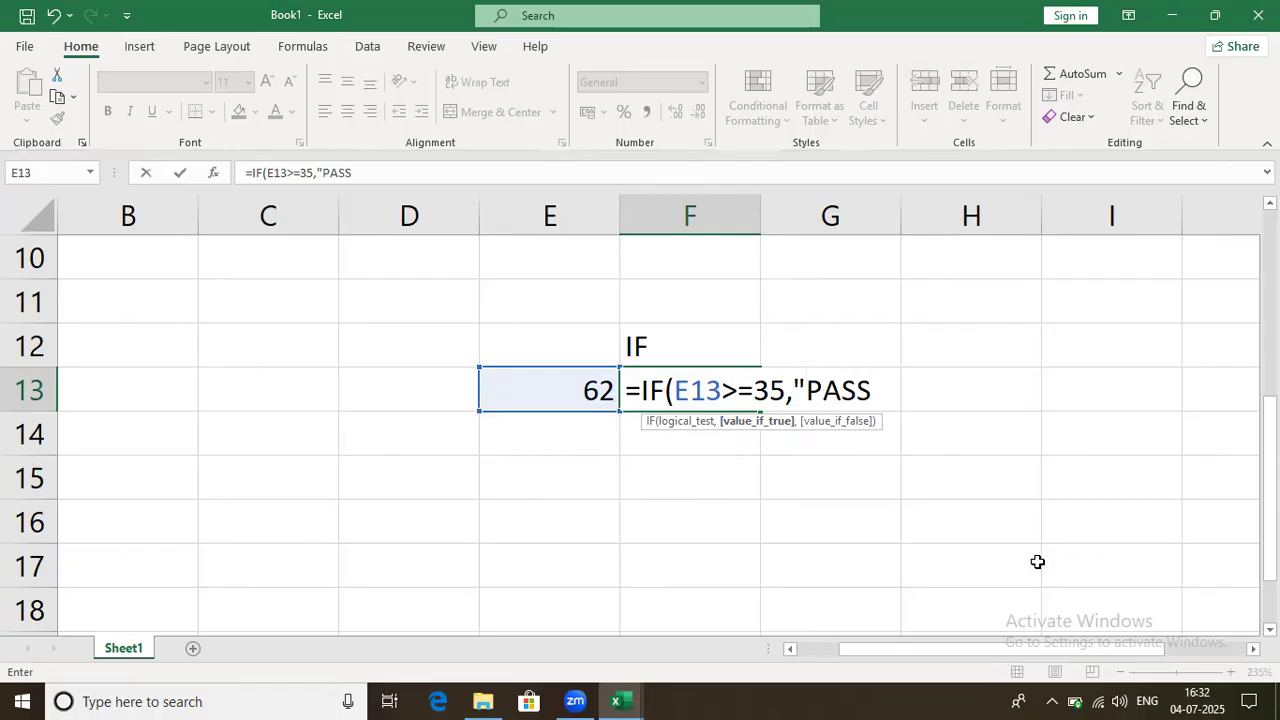
type("\",")
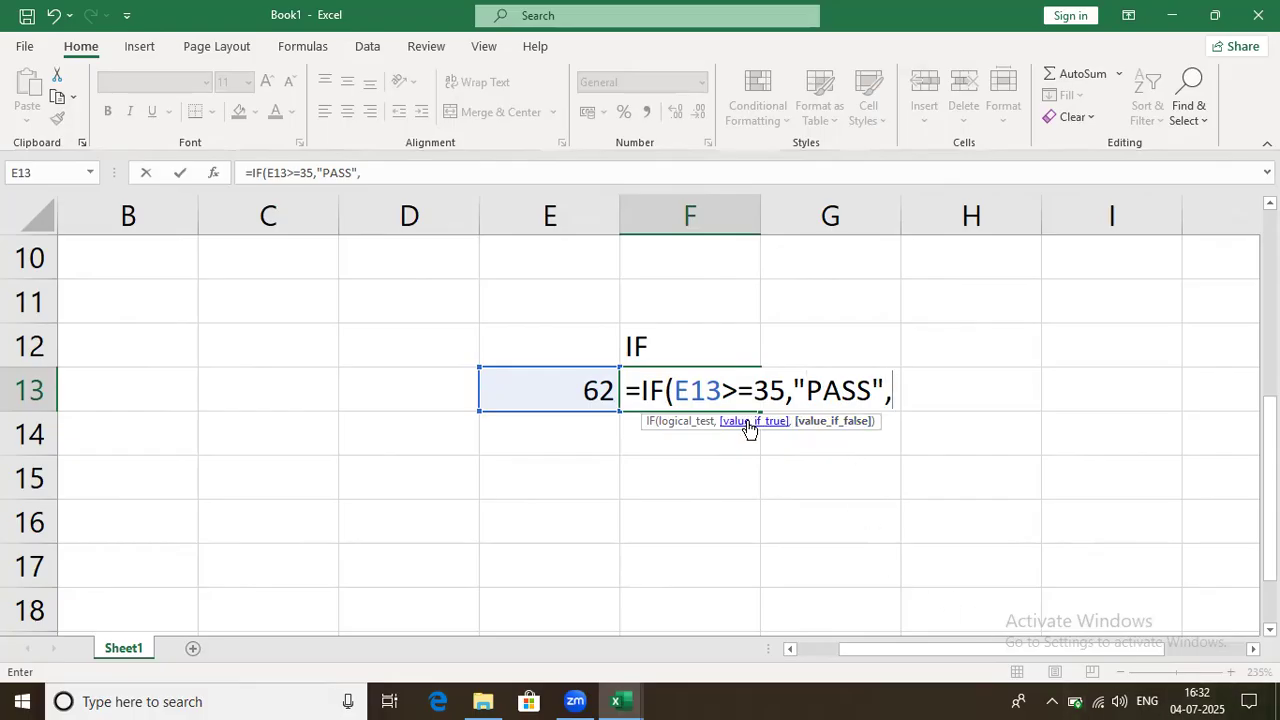
key("BackSpace")
type(",")
key("BackSpace")
type(",")
key("BackSpace")
type(",")
key("BackSpace")
type(",")
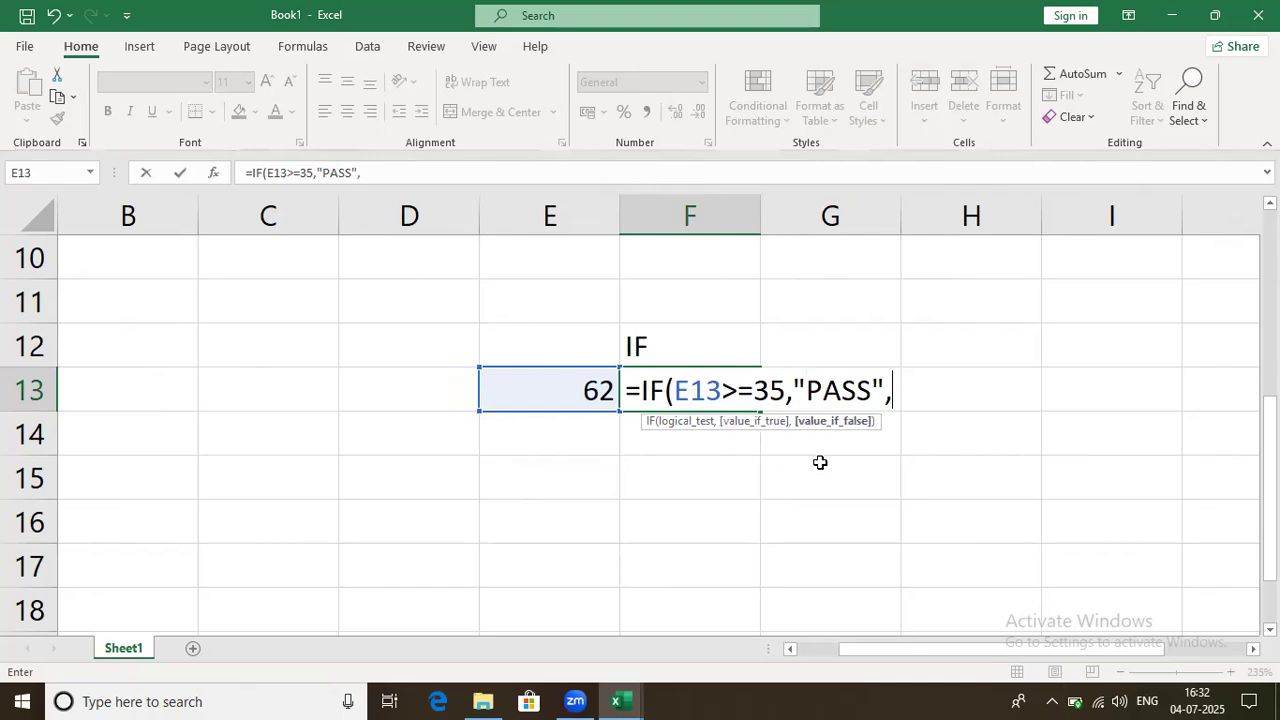
- Add "FAIL" as the value-if-false argument and close the parenthesis of the IF formula in F13
type("\"FAIL")
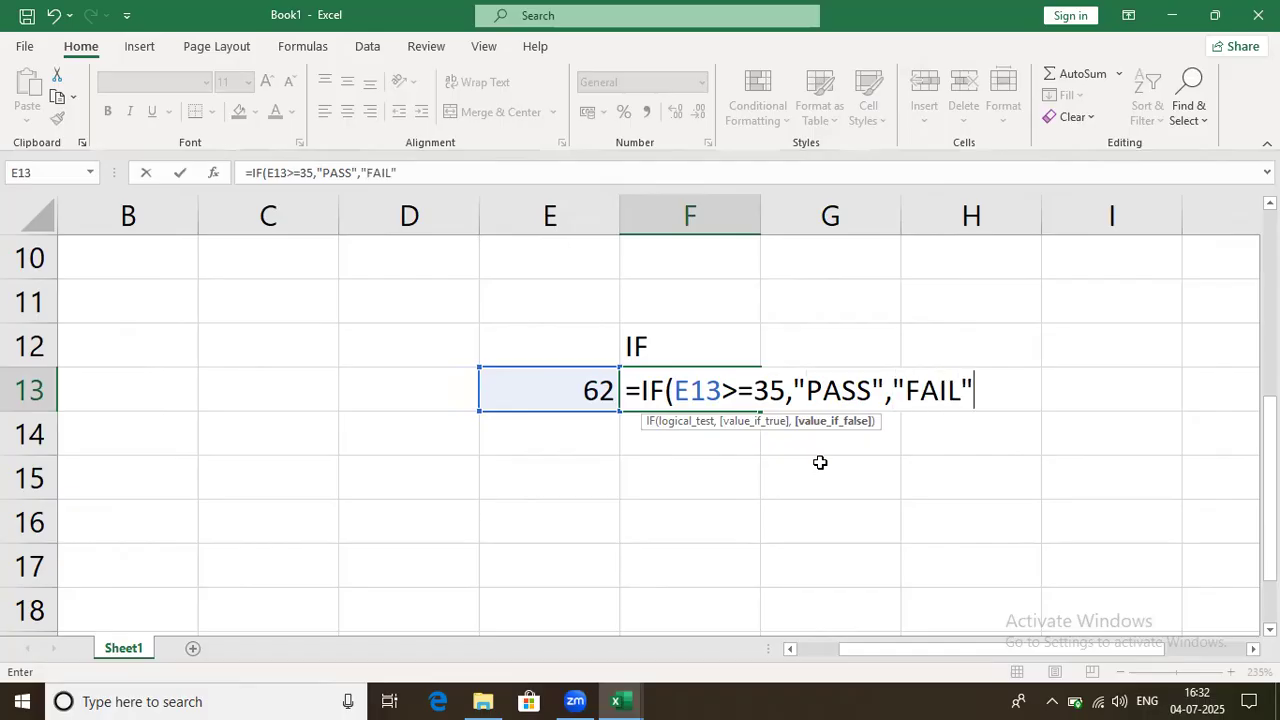
- Review the logical test, value-if-true and value-if-false arguments of the IF formula in F13, and commit the formula
left_click(724, 400)
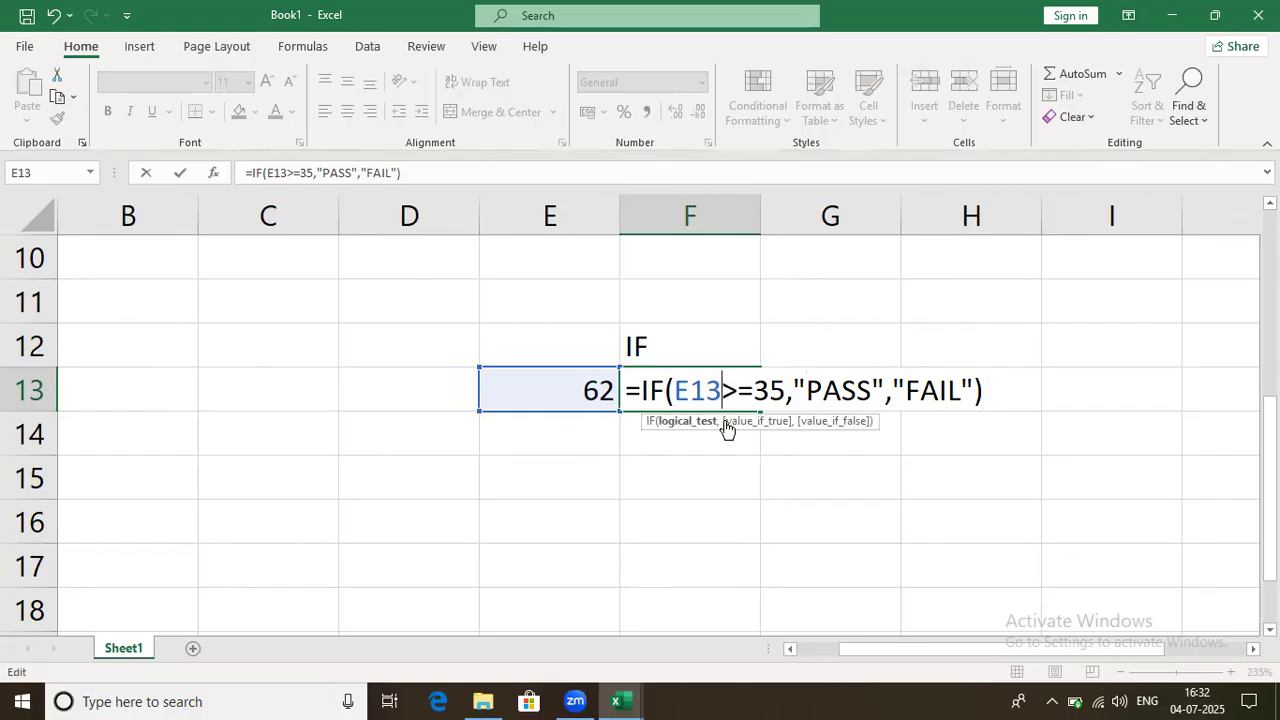
left_click(700, 421)
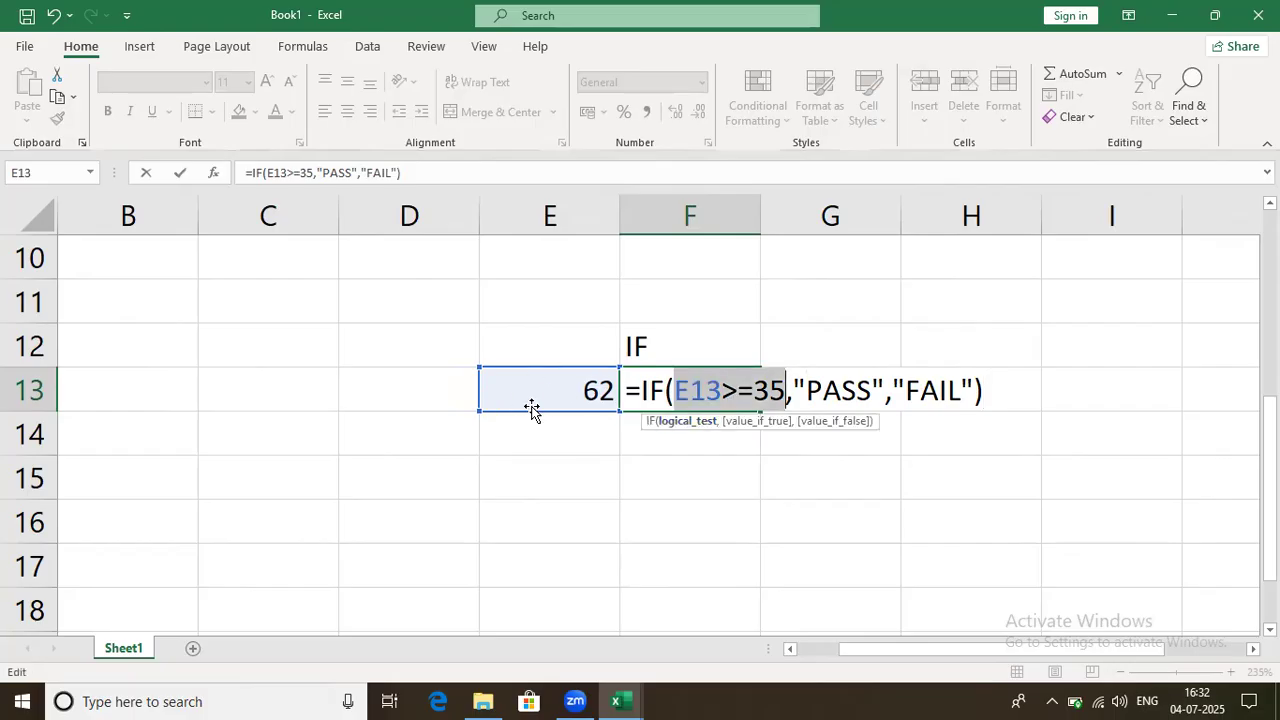
left_click(760, 424)
left_click(829, 424)
left_click(766, 424)
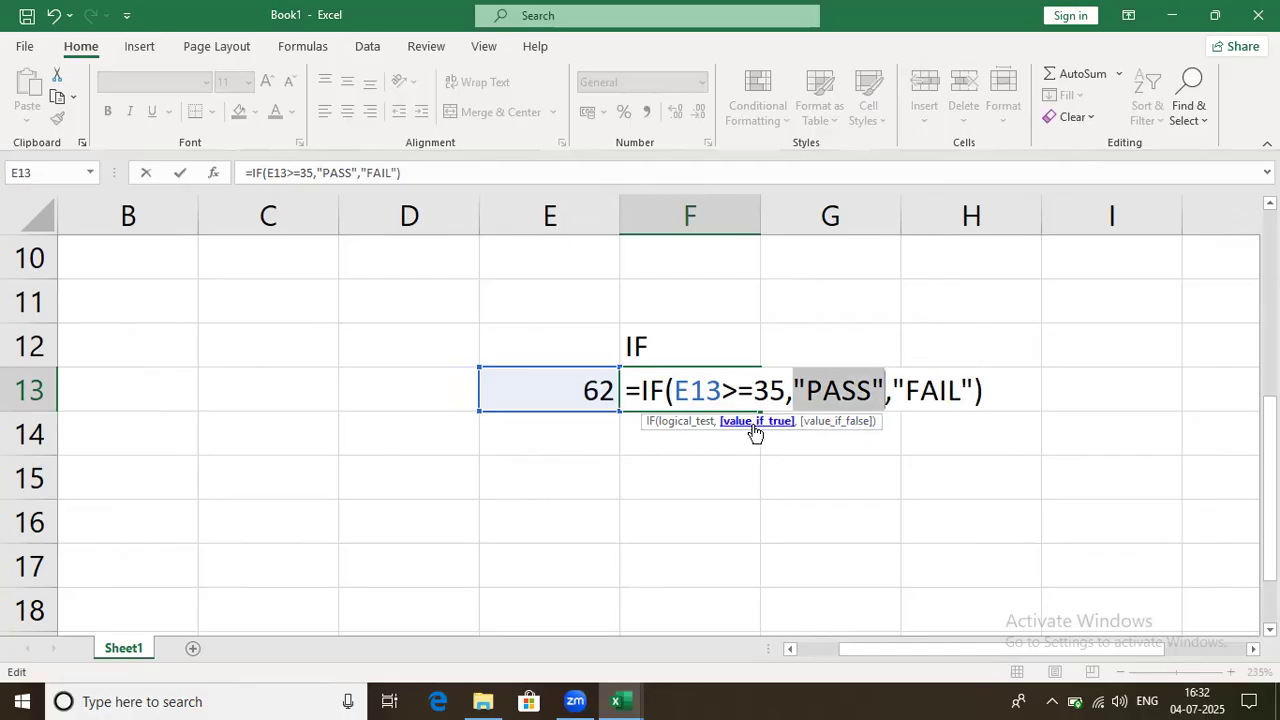
left_click(690, 424)
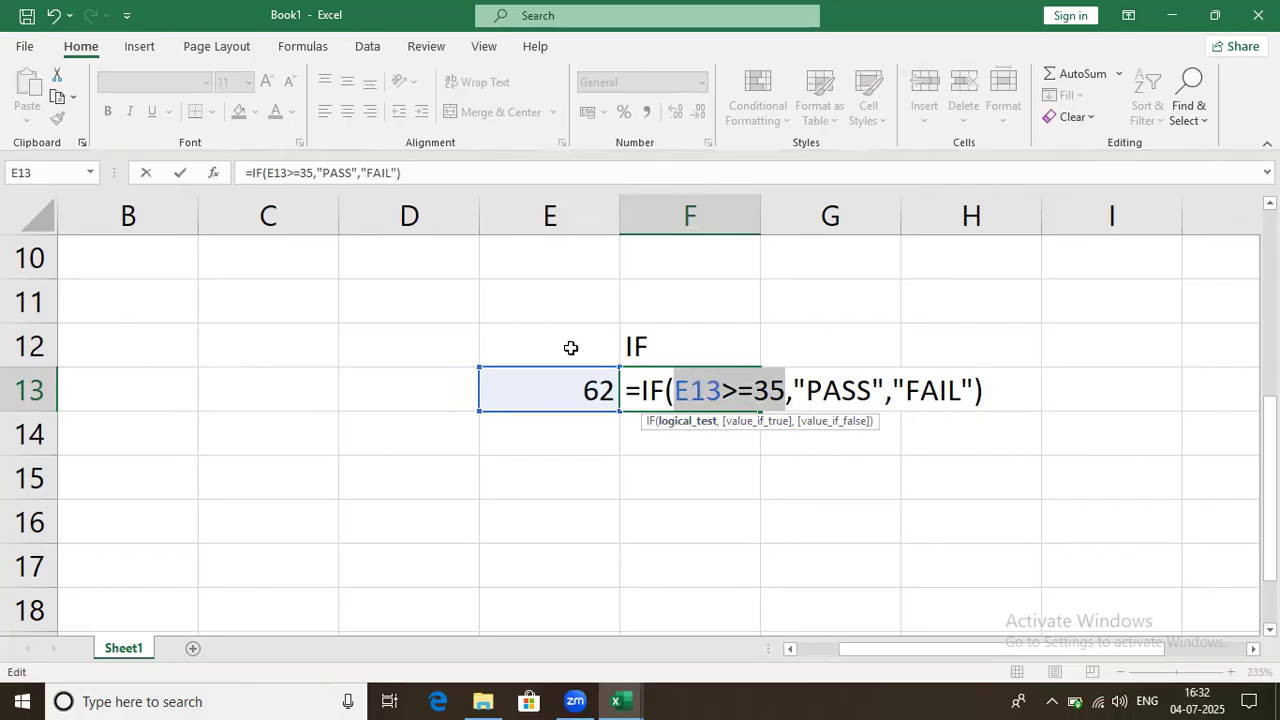
left_click(753, 424)
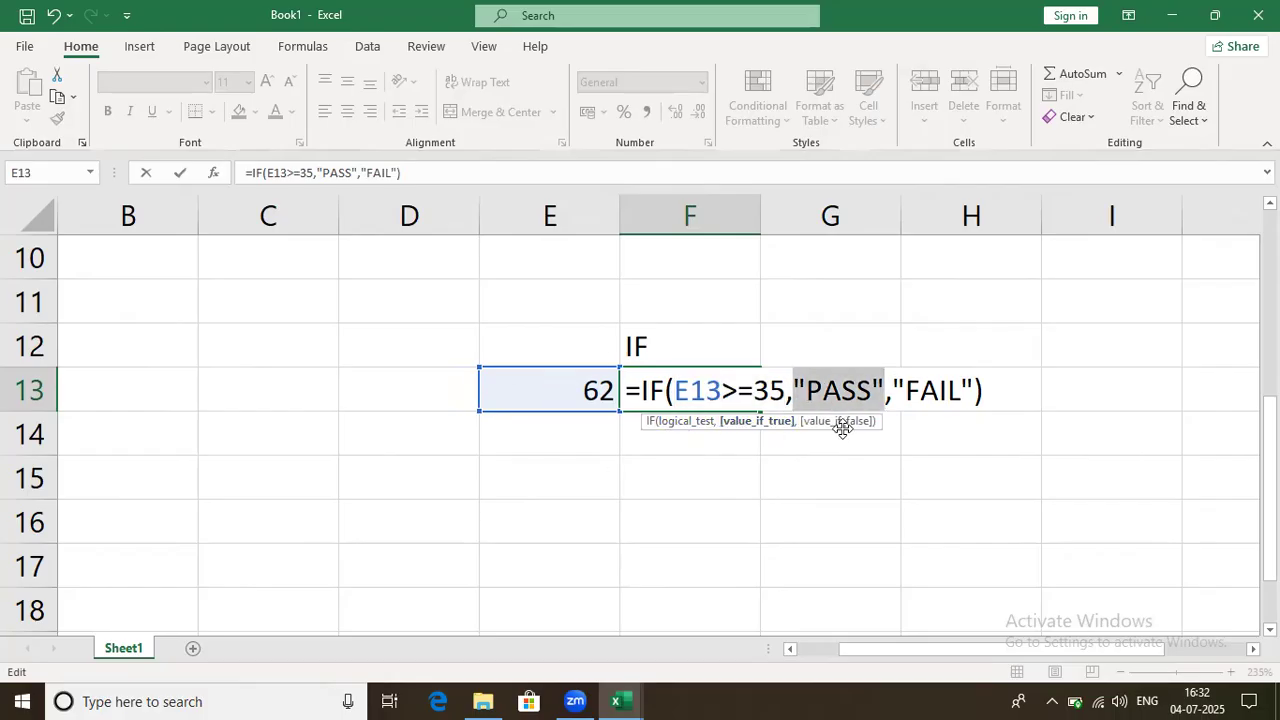
left_click(837, 428)
left_click(766, 428)
left_click(817, 428)
left_click(679, 424)
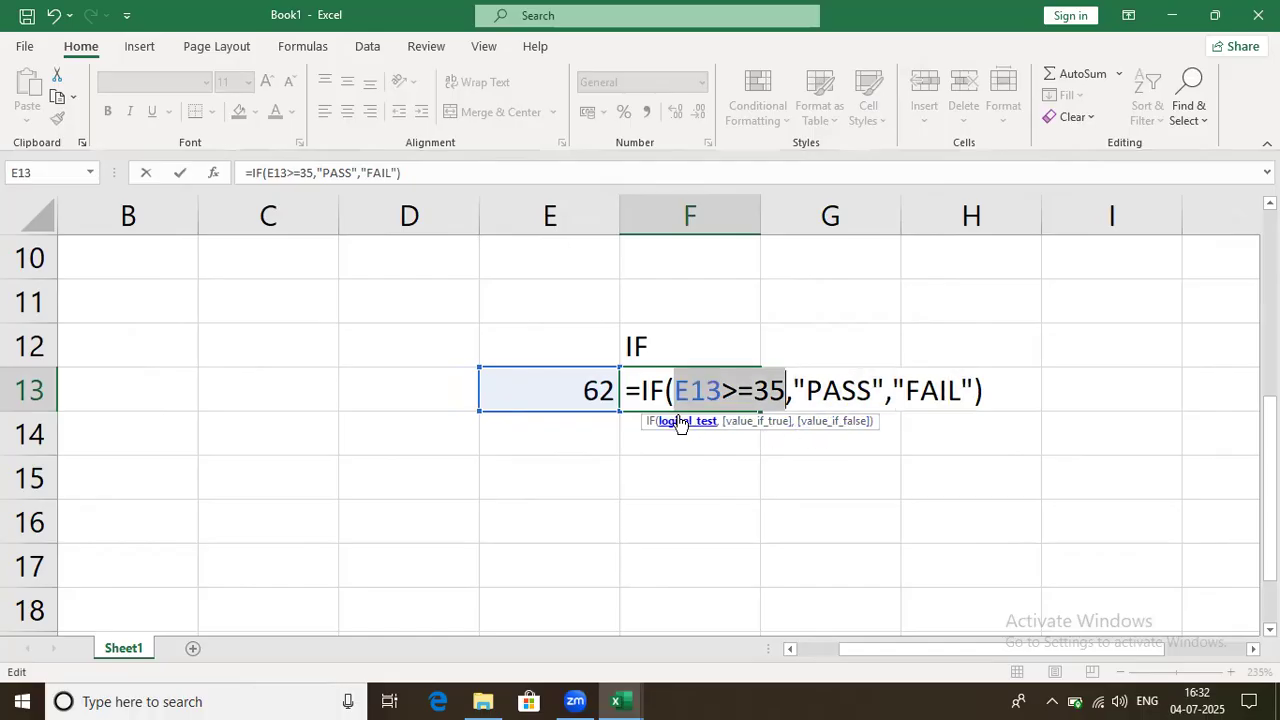
left_click(766, 426)
left_click(832, 424)
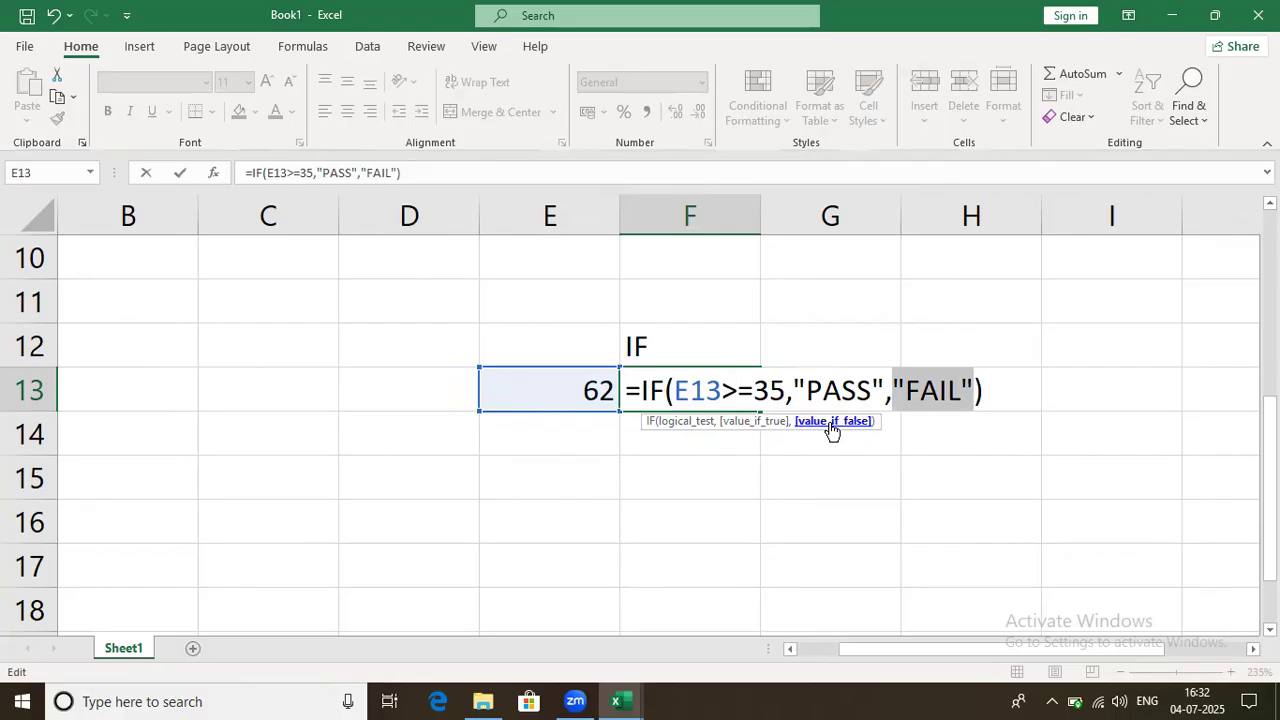
key("Return")
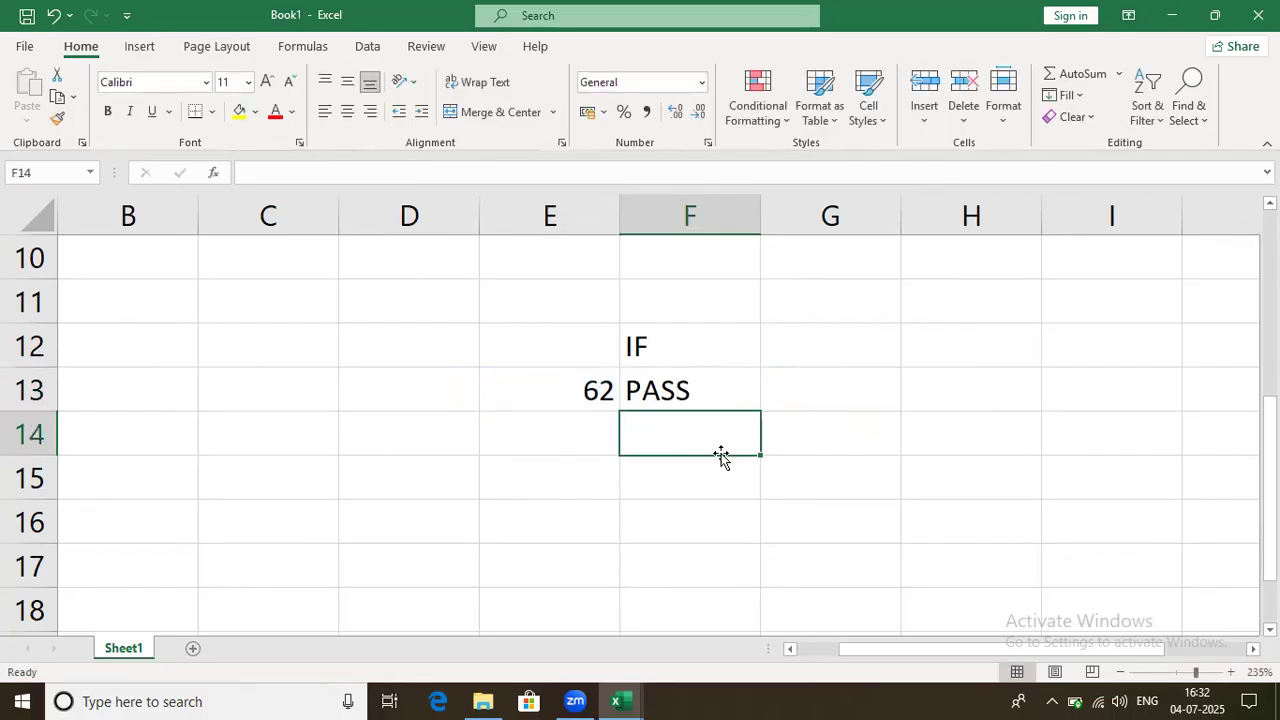
- Test the IF formula by setting the mark in E13 to 20 and then to 90
left_click(592, 392)
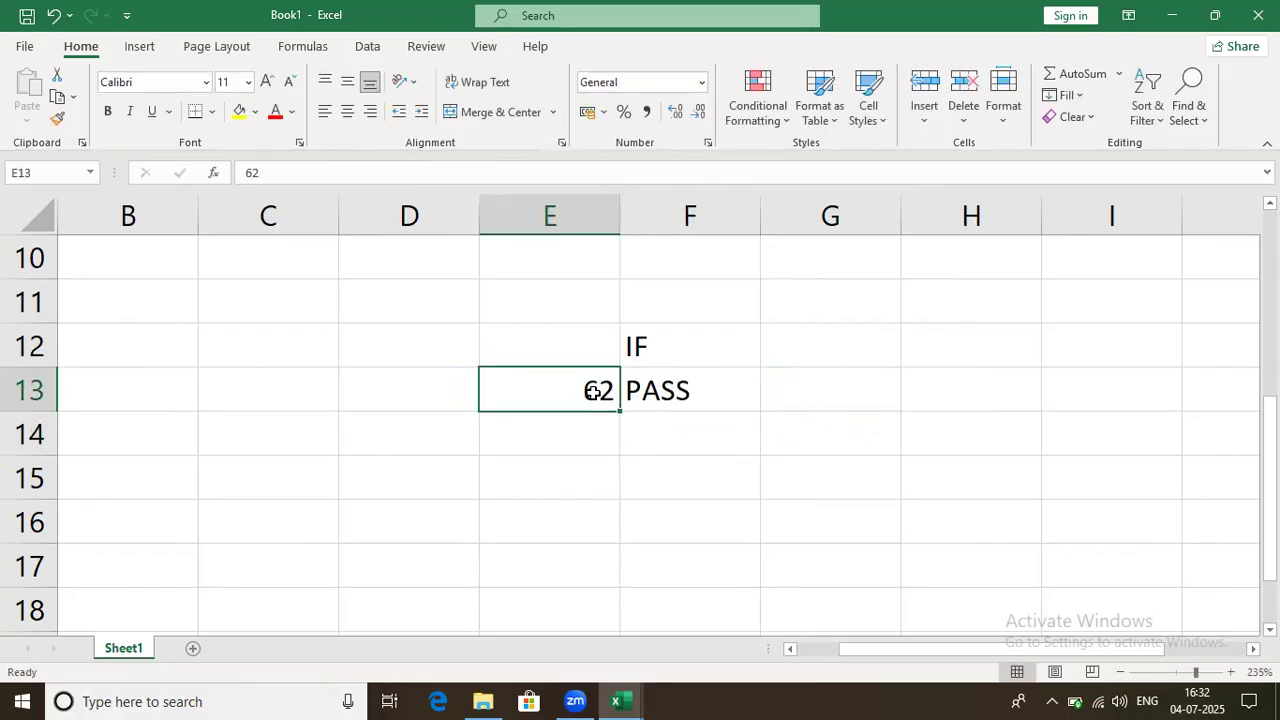
type("20")
key("Return")
left_click(592, 392)
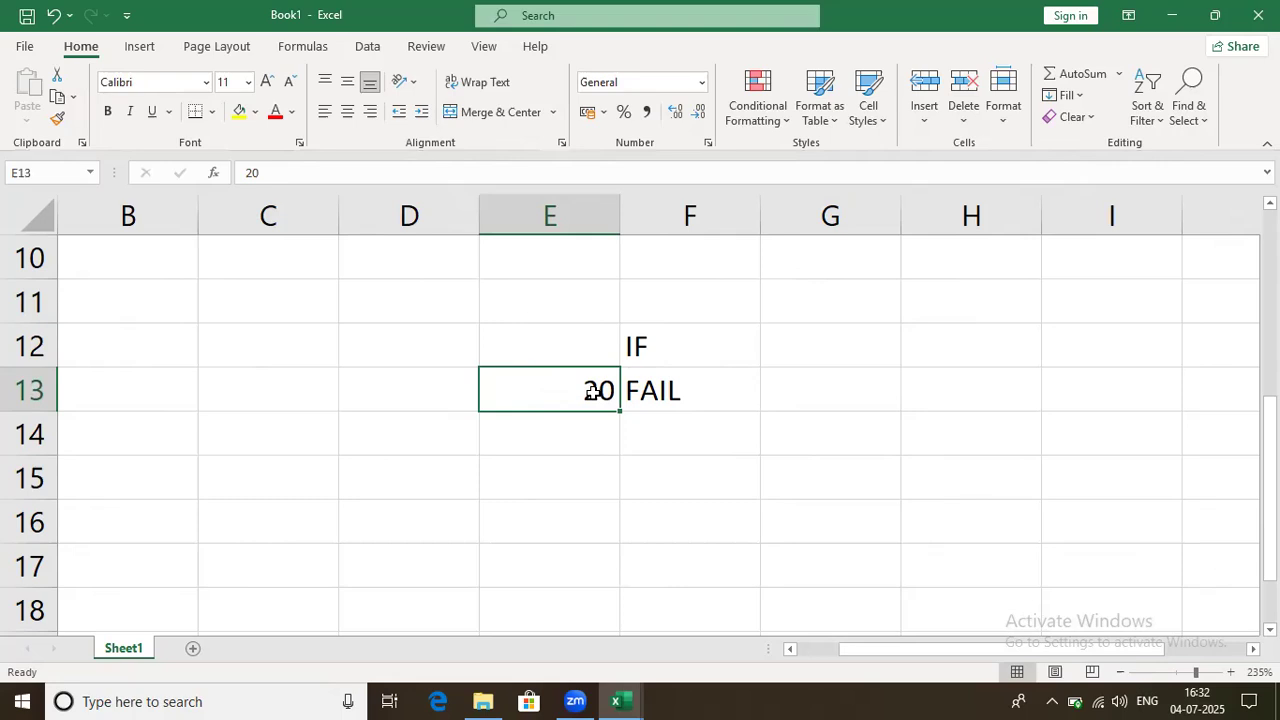
type("90")
key("Return")
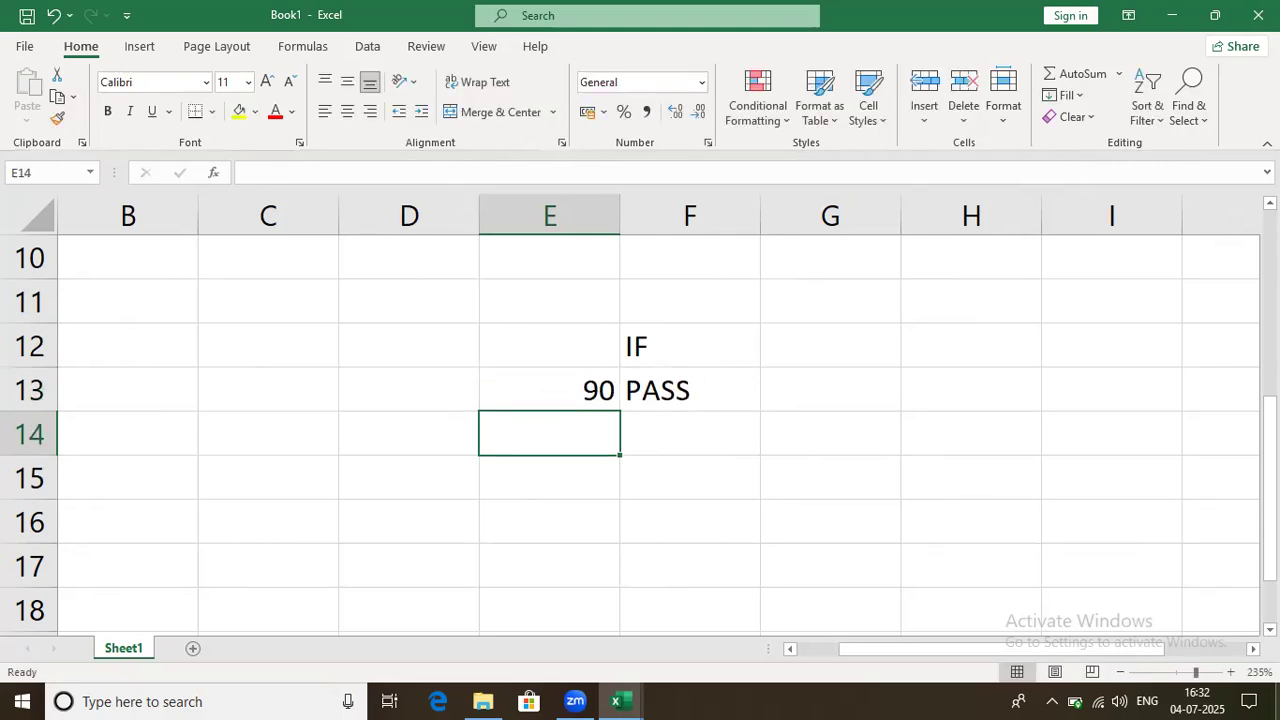
scroll(930, 530, "up", 3)
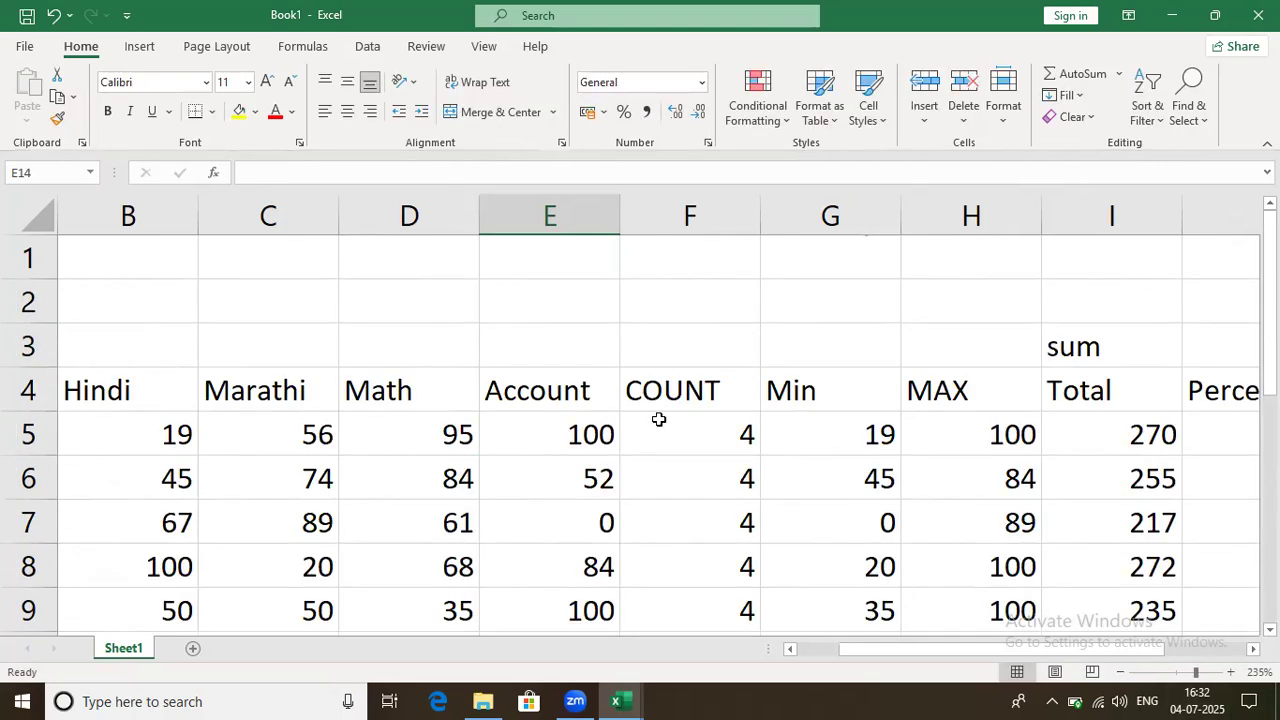
left_click(690, 392)
scroll(758, 470, "down", 2)
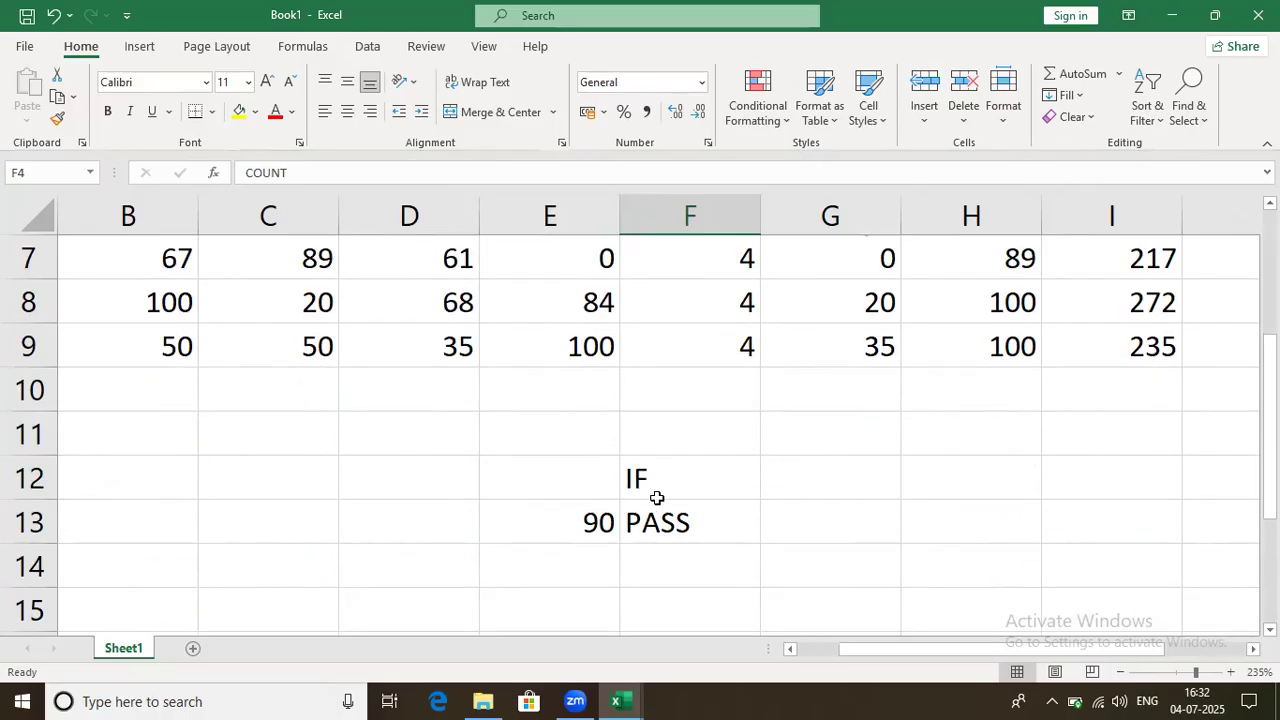